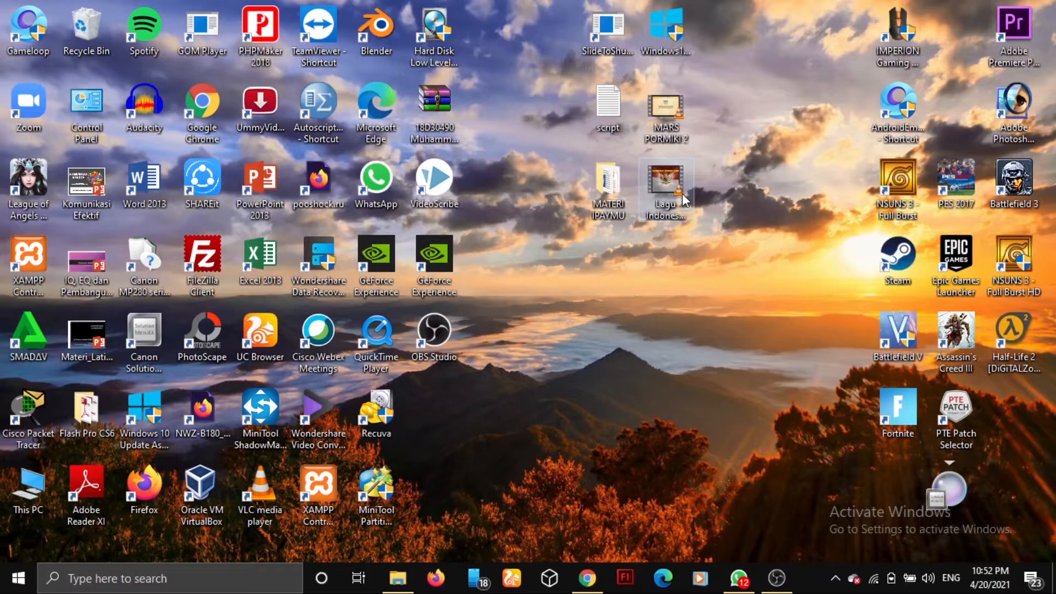
click(777, 580)
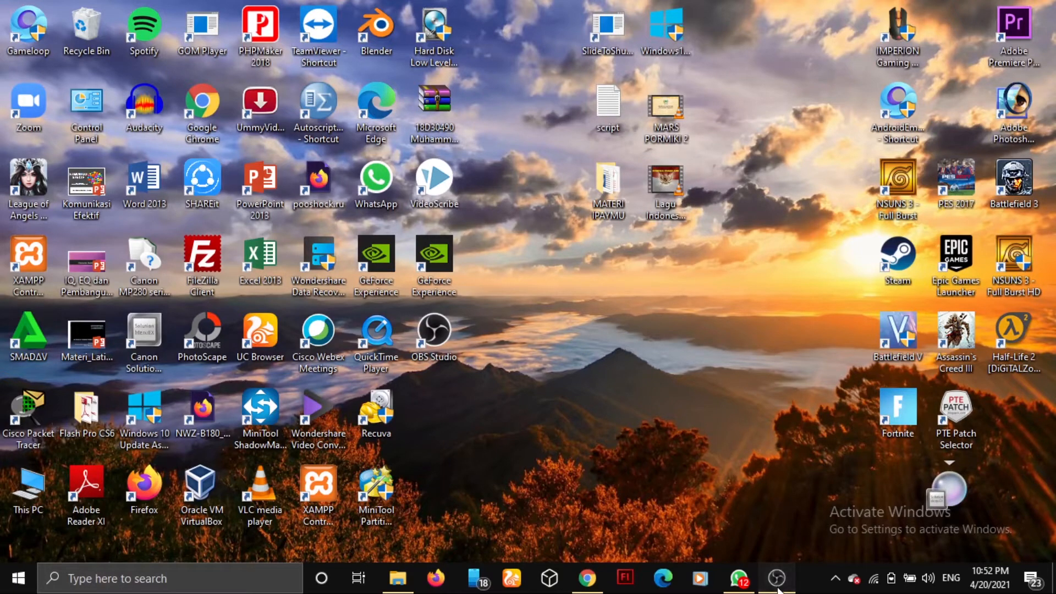
click(777, 581)
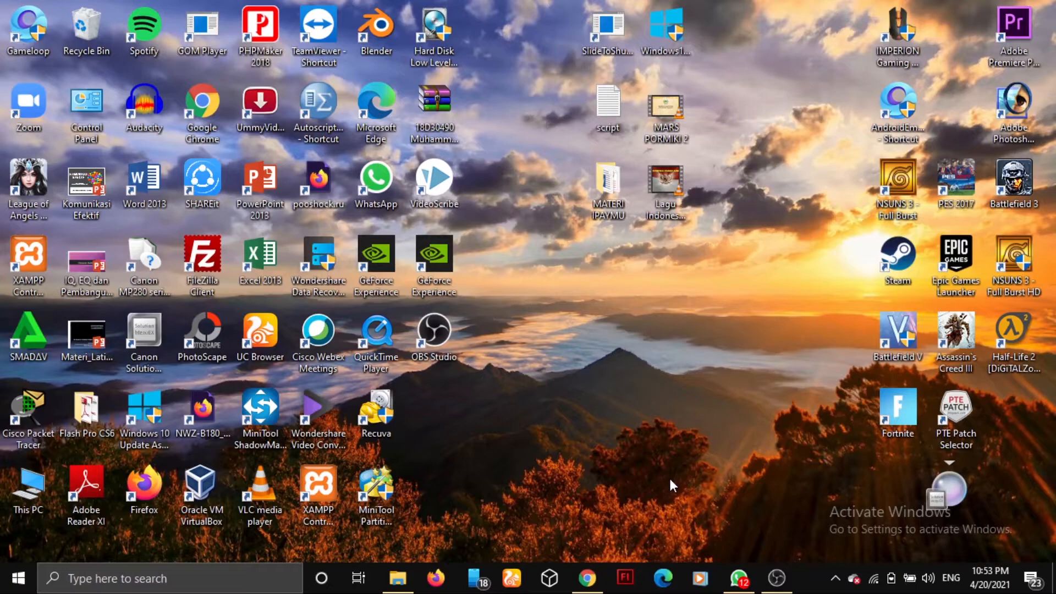
- Switch to Firefox and search the web for "waterfall metode"
click(426, 586)
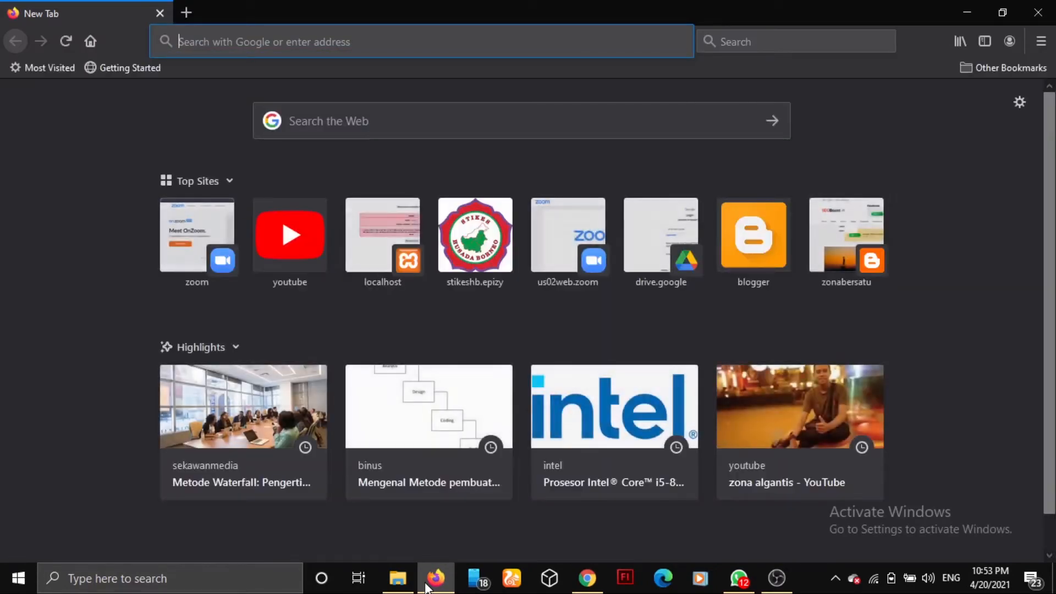
click(380, 34)
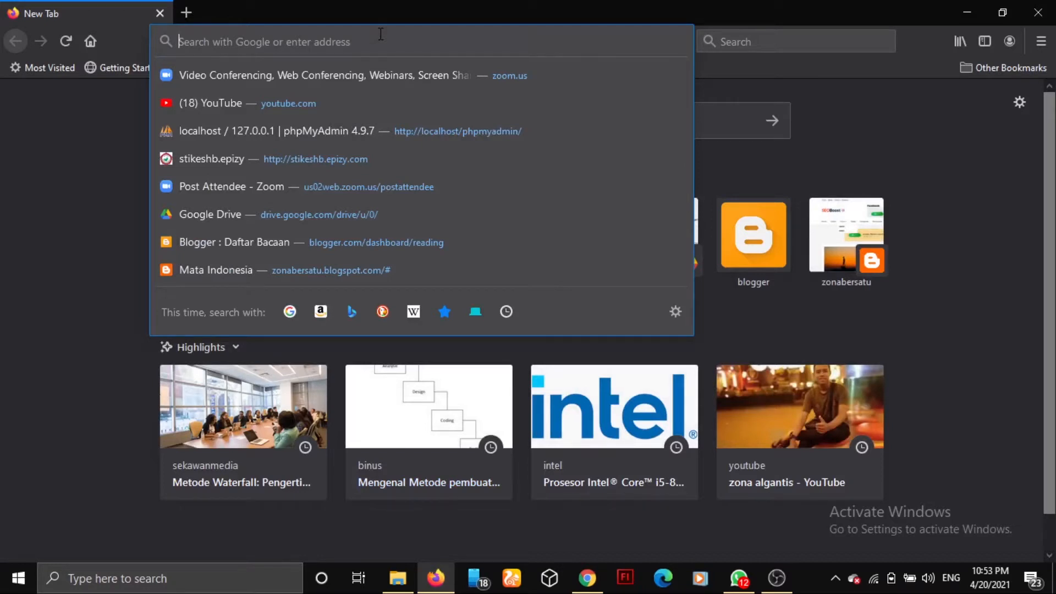
text(wa)
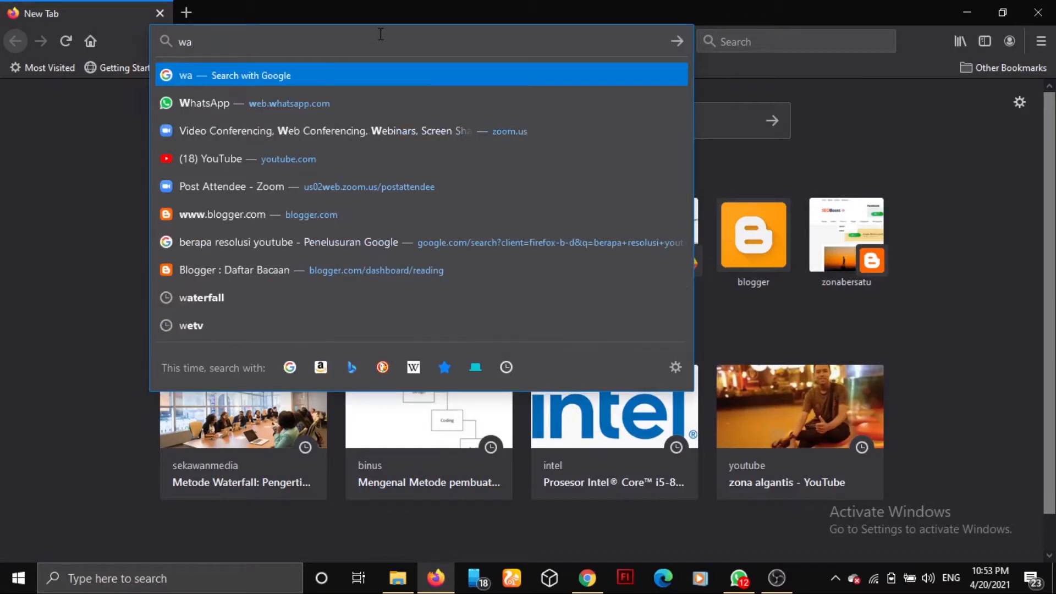
key(BackSpace)
key(BackSpace)
text(waterfal)
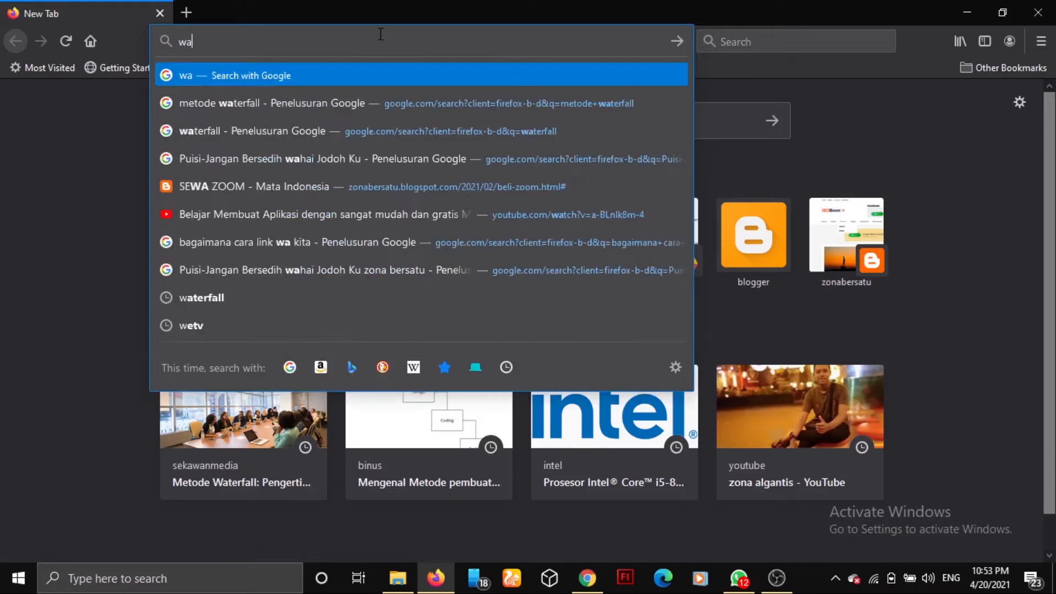
text(l metode)
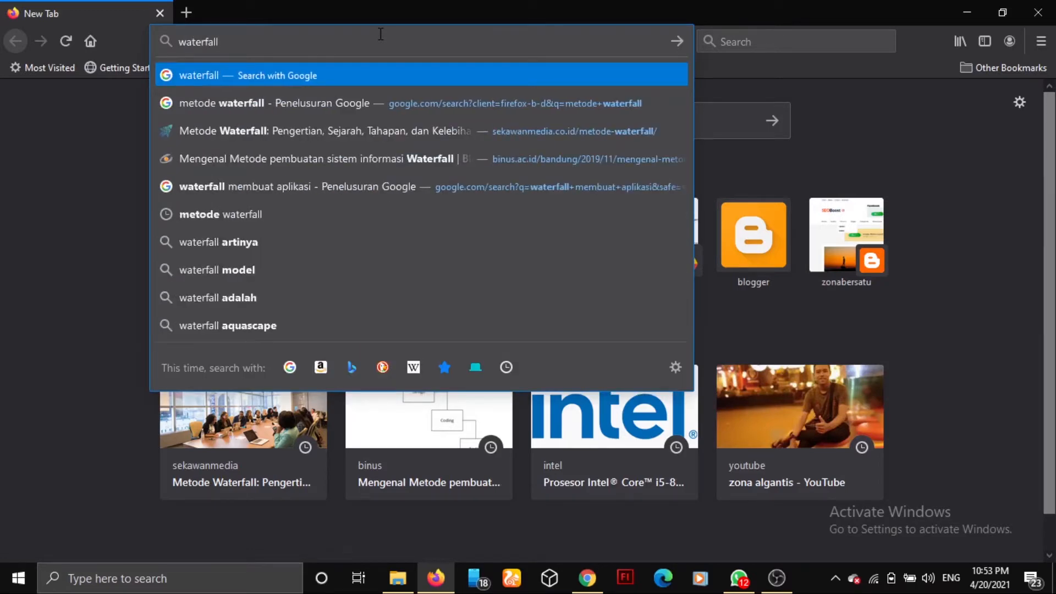
key(Return)
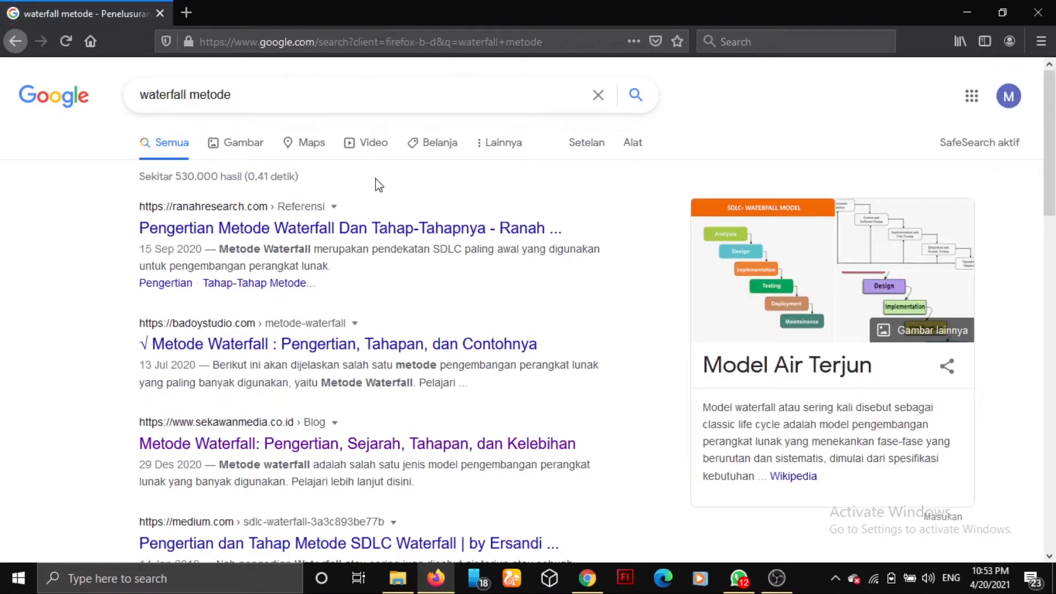
- Open the Sekawan Media article on the Metode Waterfall and read through its stages from Requirement to Operation & Maintenance
click(378, 238)
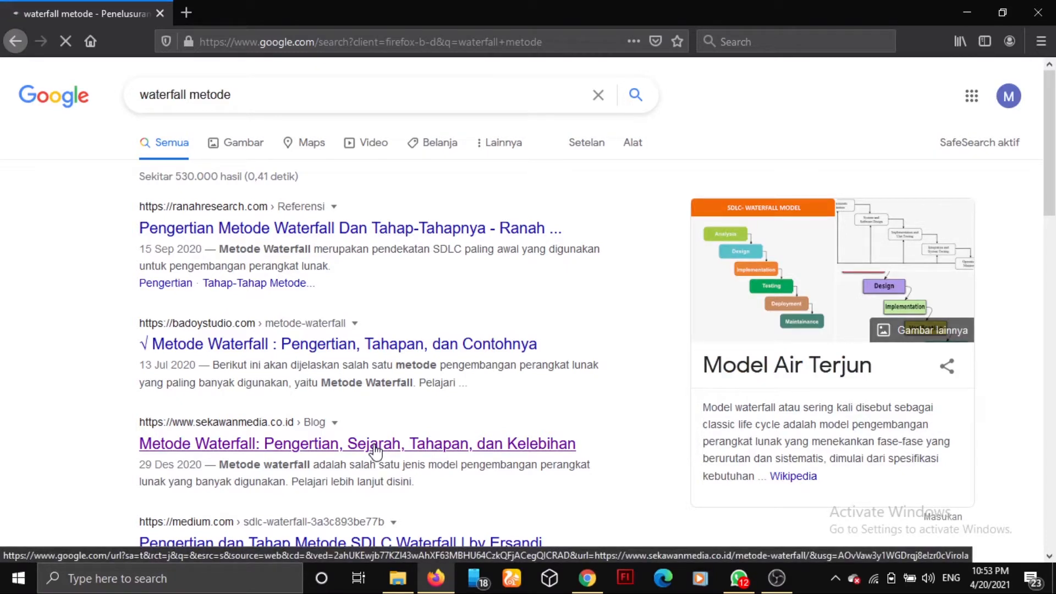
click(376, 453)
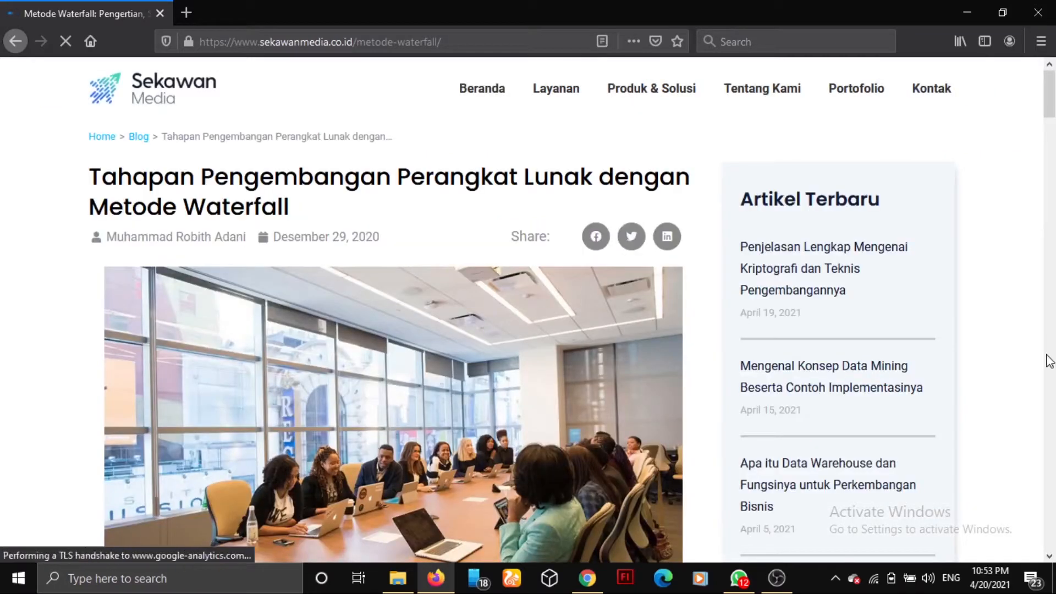
drag(1048, 99, 1052, 117)
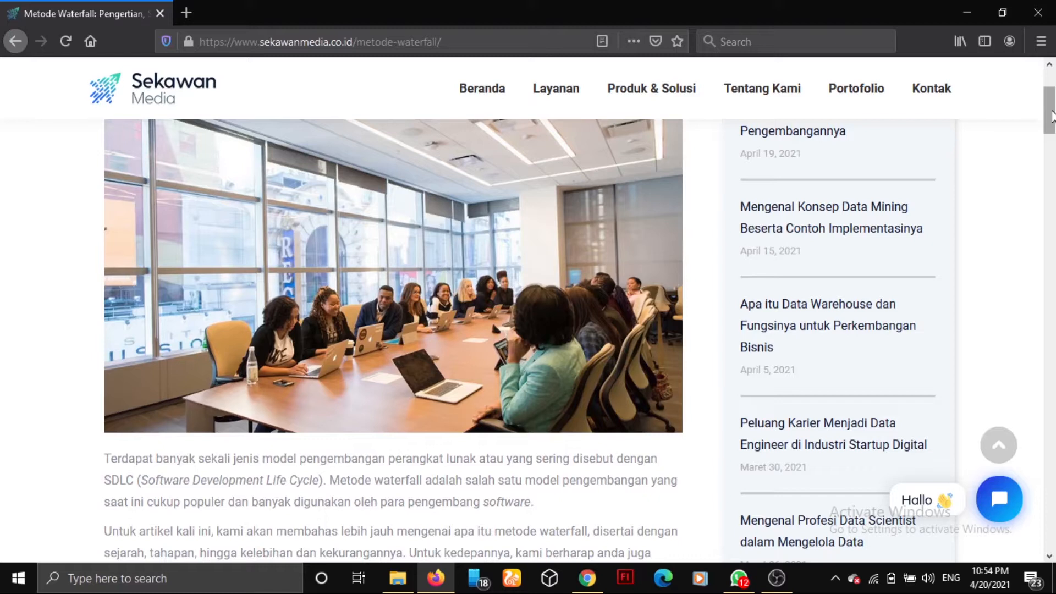
drag(1052, 115, 1053, 209)
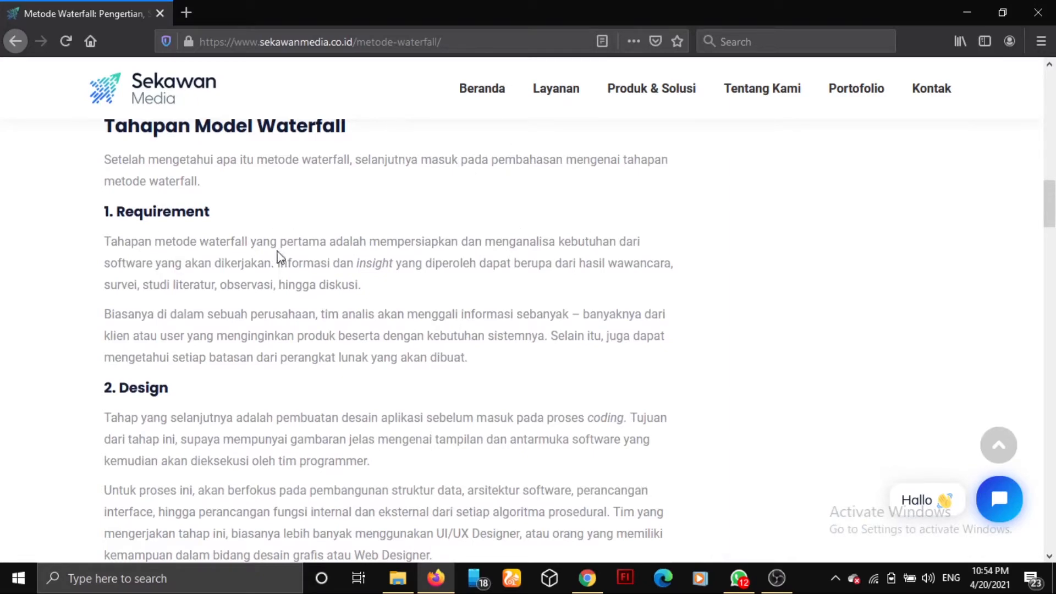
drag(1051, 197, 1053, 278)
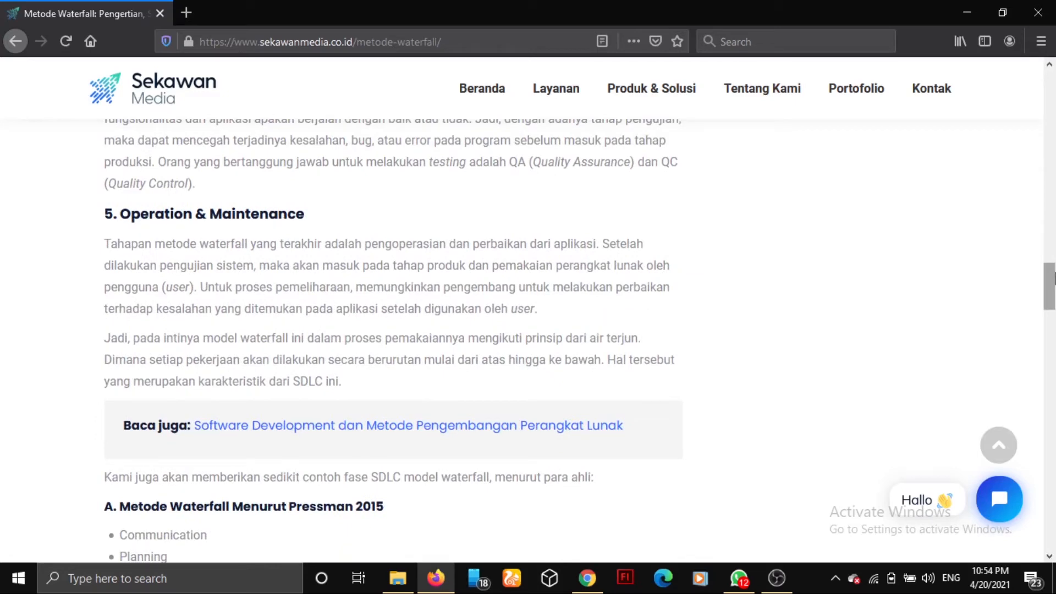
click(983, 9)
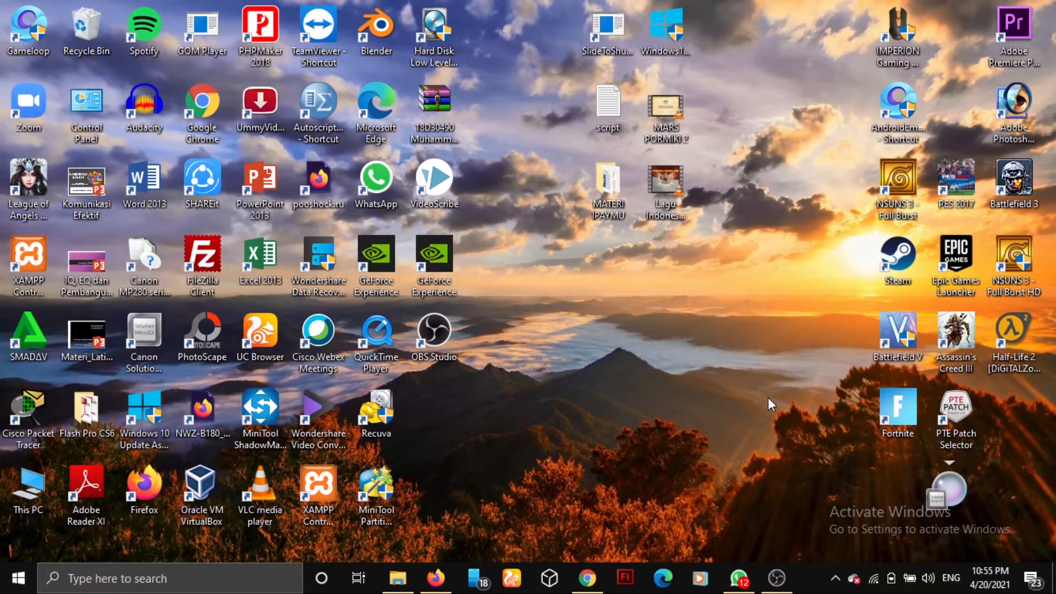
- Switch to the XAMPP Control Panel and restart the Apache and MySQL modules
double_click(309, 486)
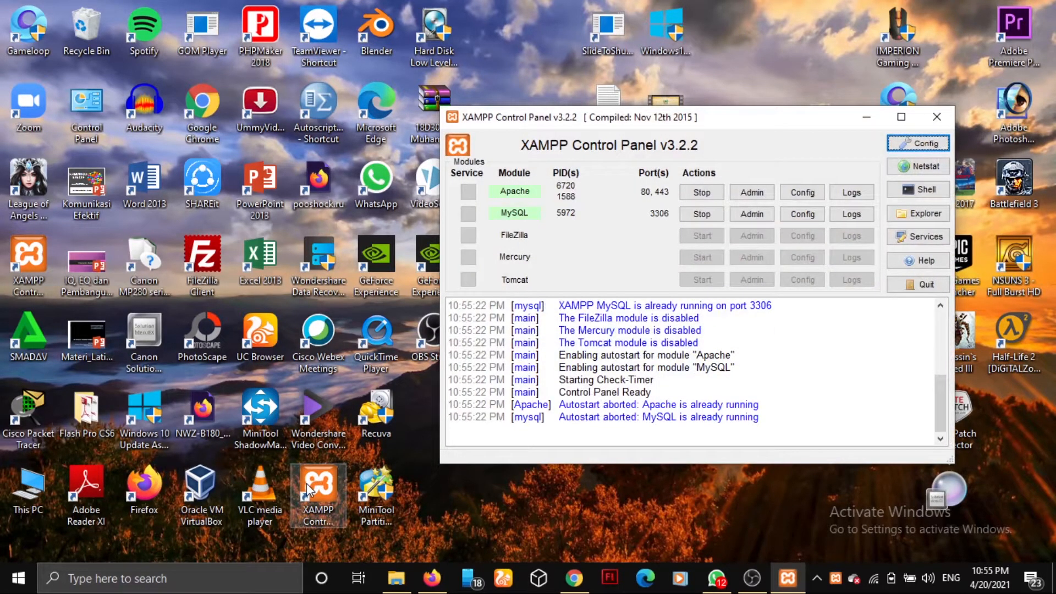
click(849, 550)
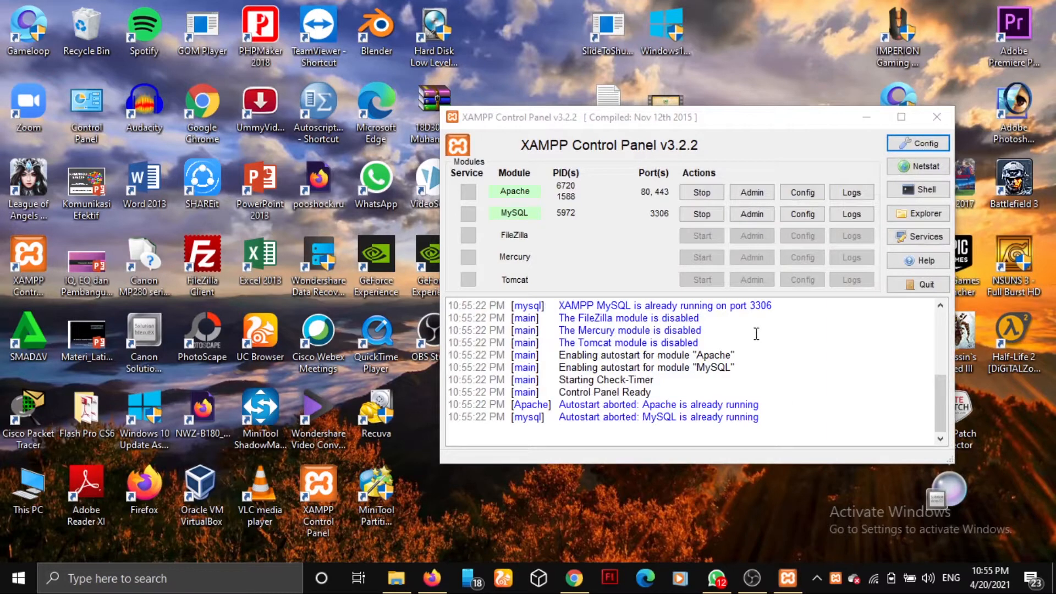
click(706, 192)
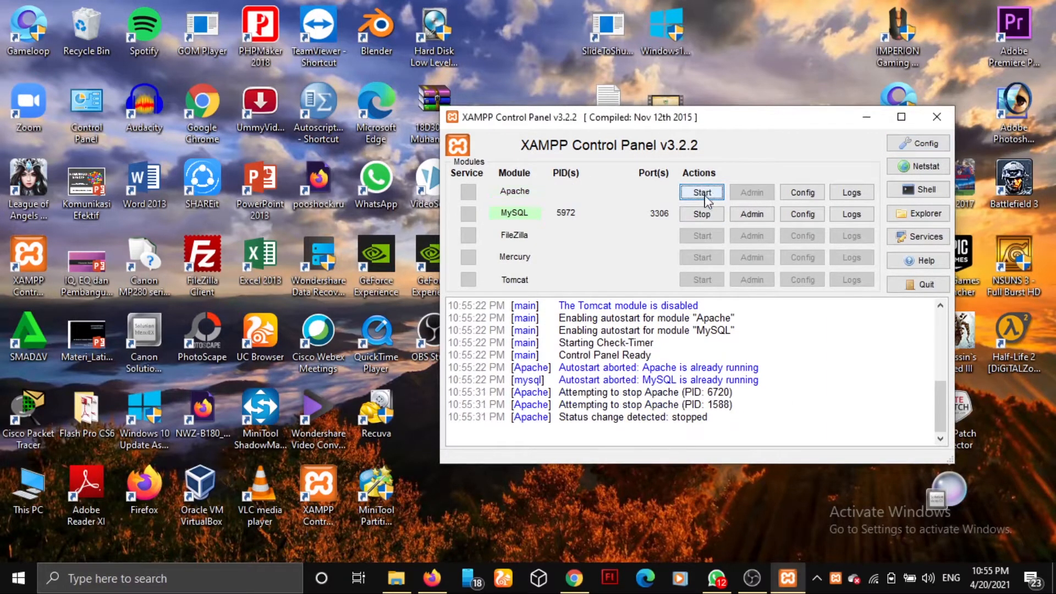
click(706, 215)
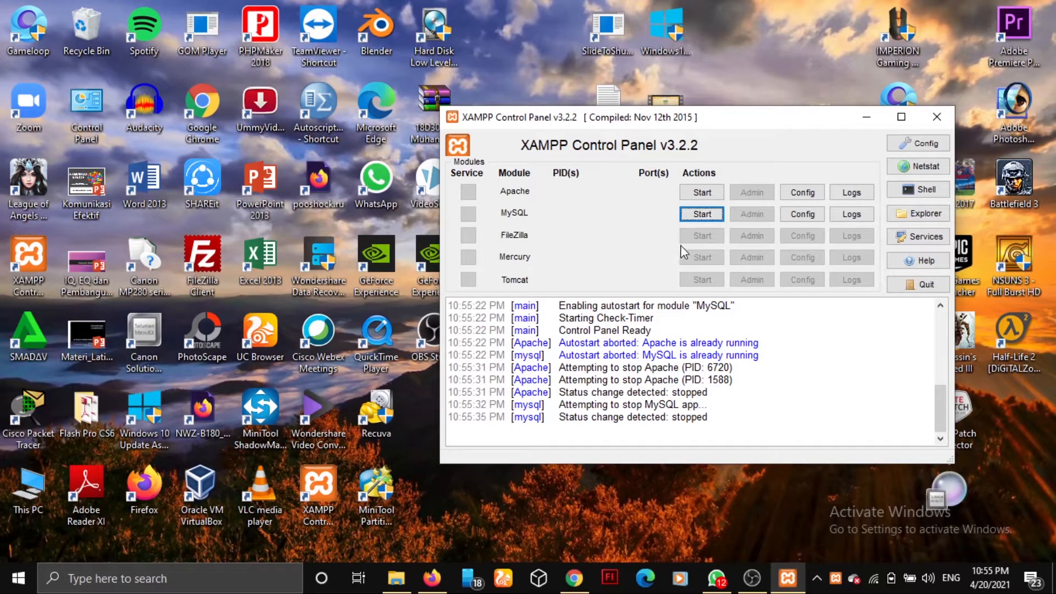
click(696, 211)
click(696, 196)
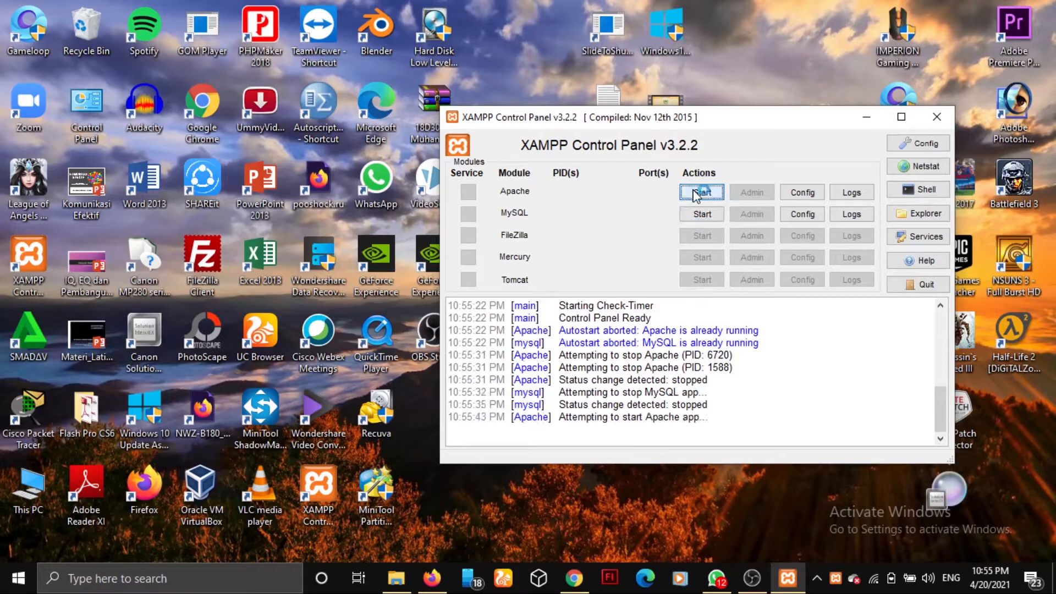
click(698, 217)
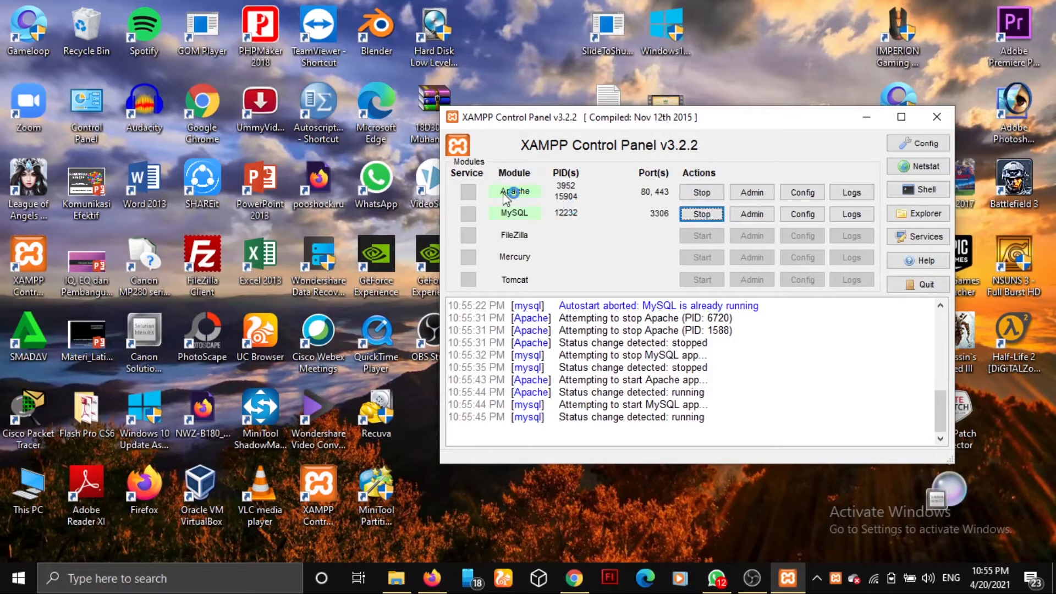
click(863, 116)
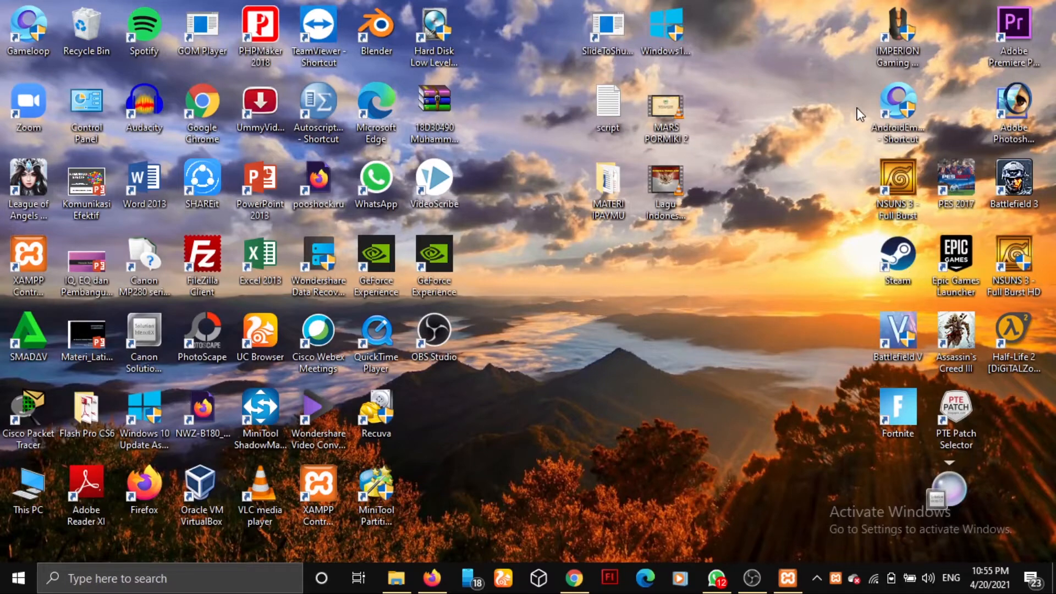
- Switch back to Firefox and load localhost/phpmyadmin/ in a new browser tab
click(433, 578)
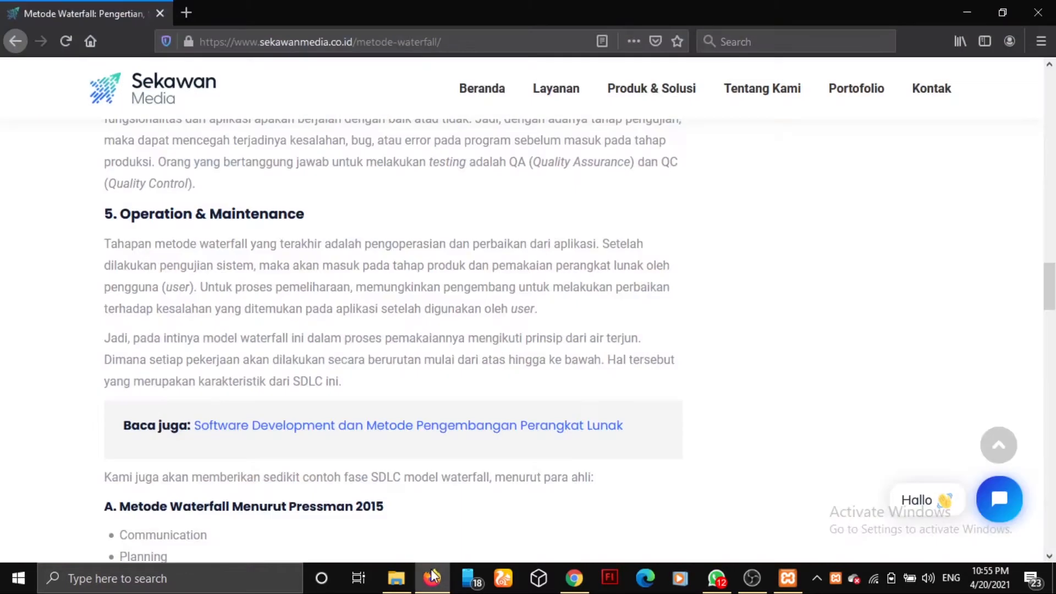
click(187, 8)
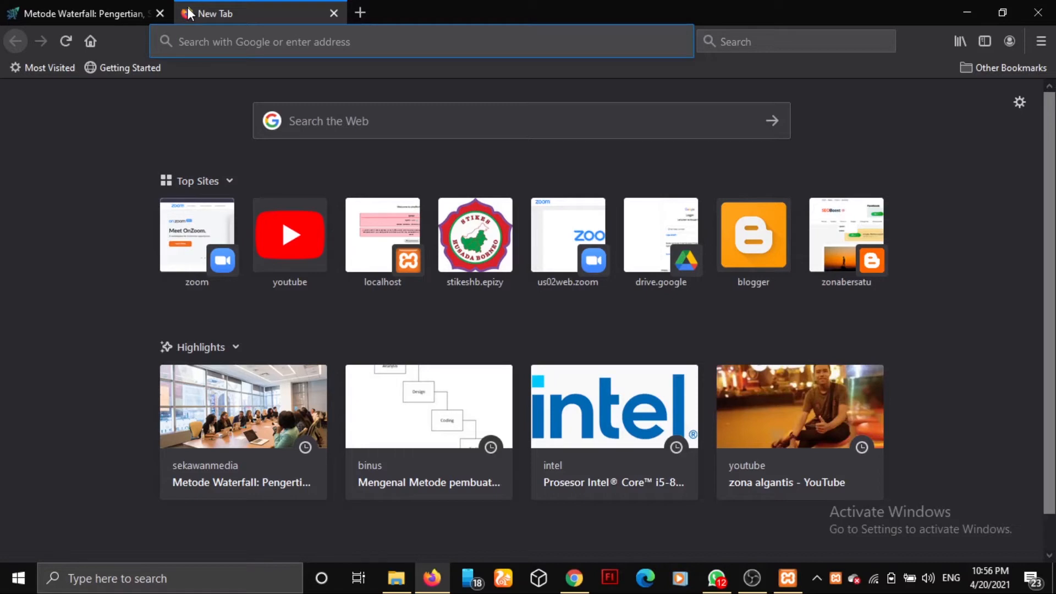
text(localhost/)
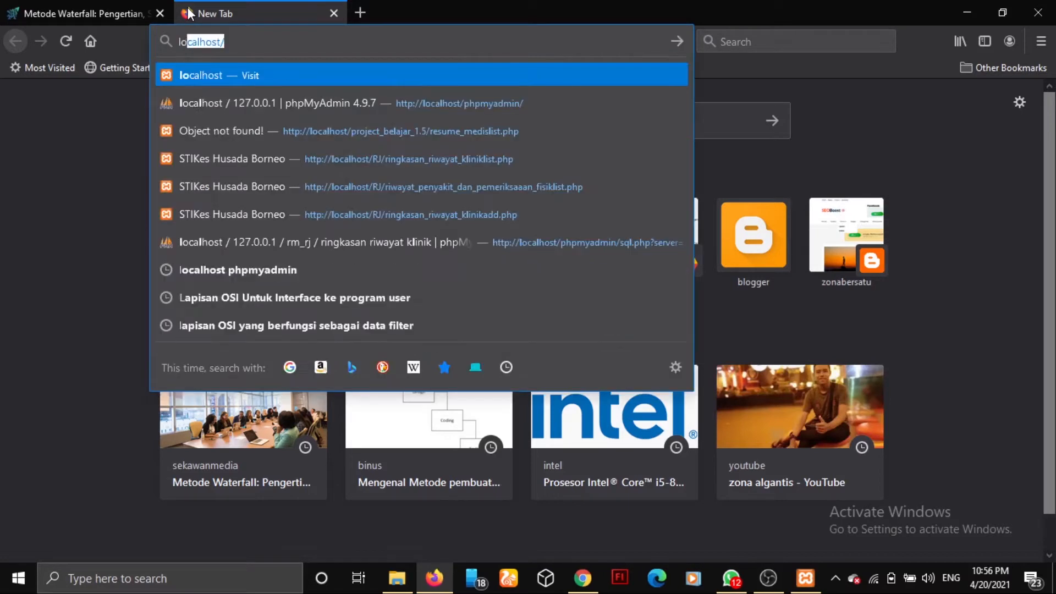
click(263, 33)
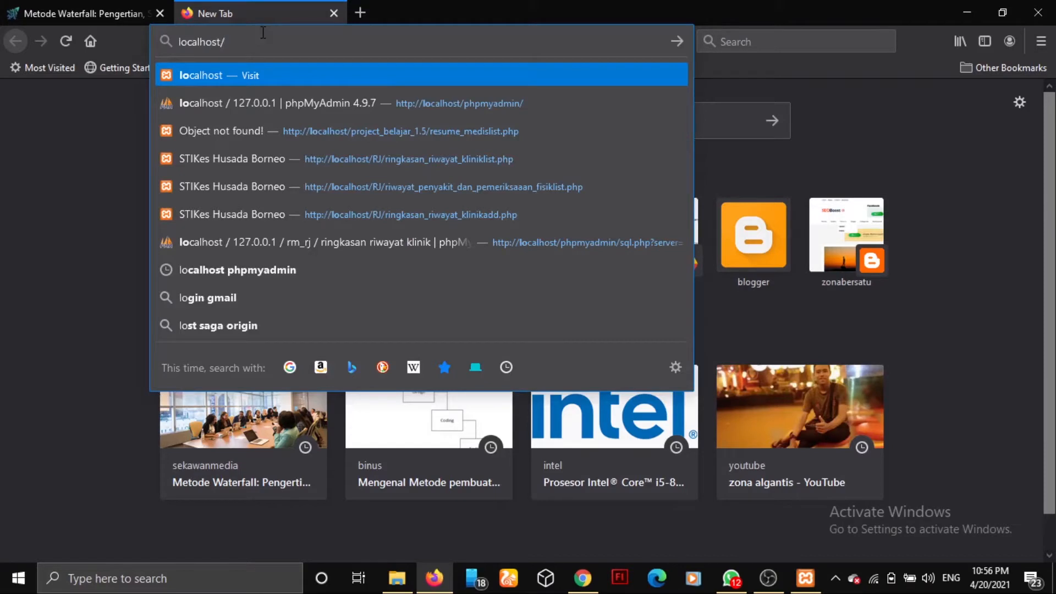
text(phpmyadmin/)
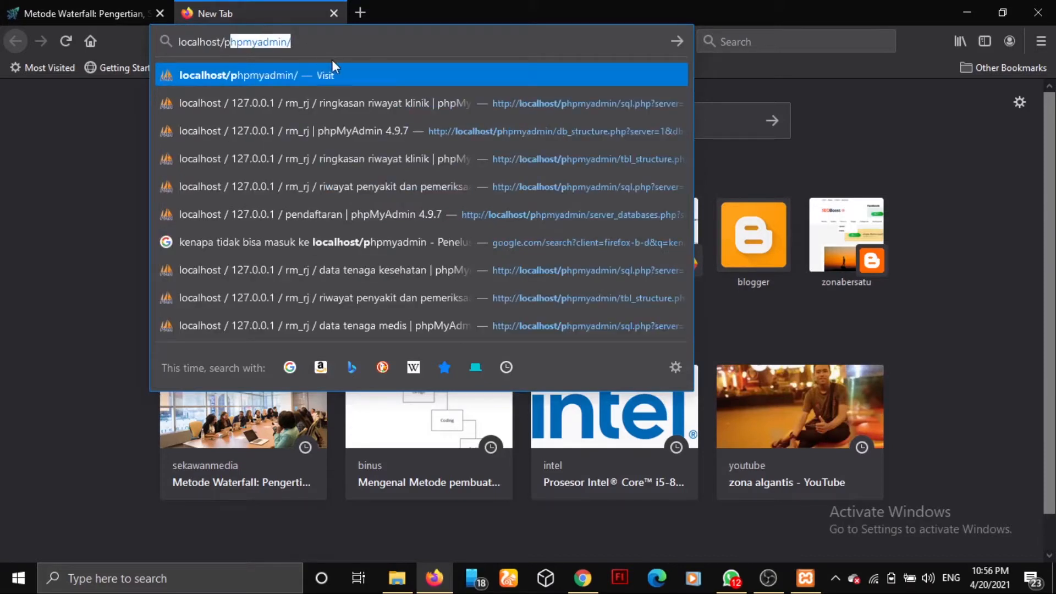
click(306, 44)
key(Return)
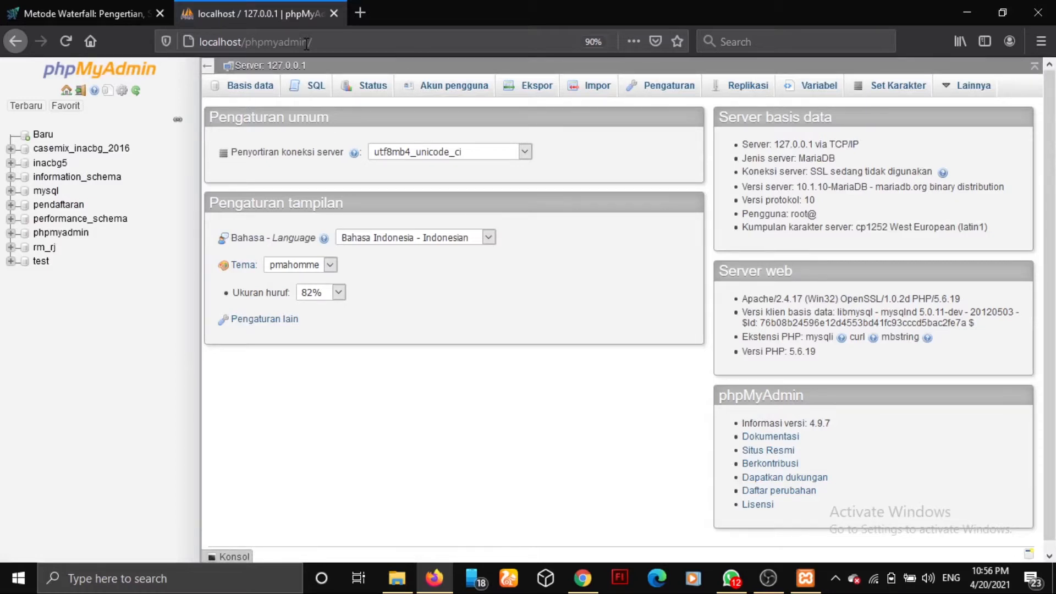
drag(779, 421, 840, 428)
click(288, 412)
- Create a new database named Pendaftaran with the latin1_swedish_ci collation
click(35, 139)
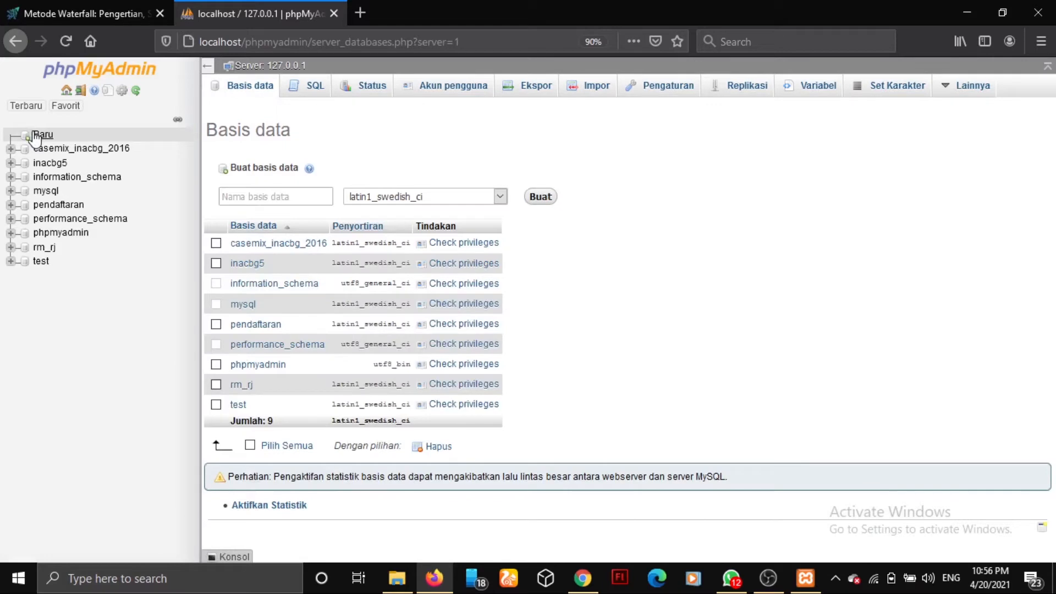
click(45, 138)
click(254, 193)
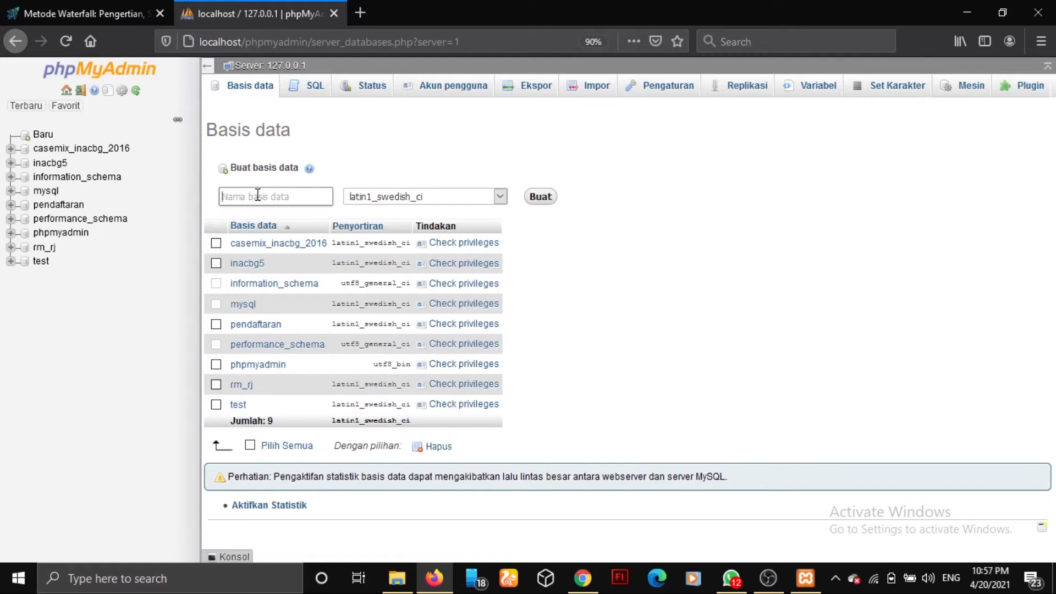
text(s)
key(BackSpace)
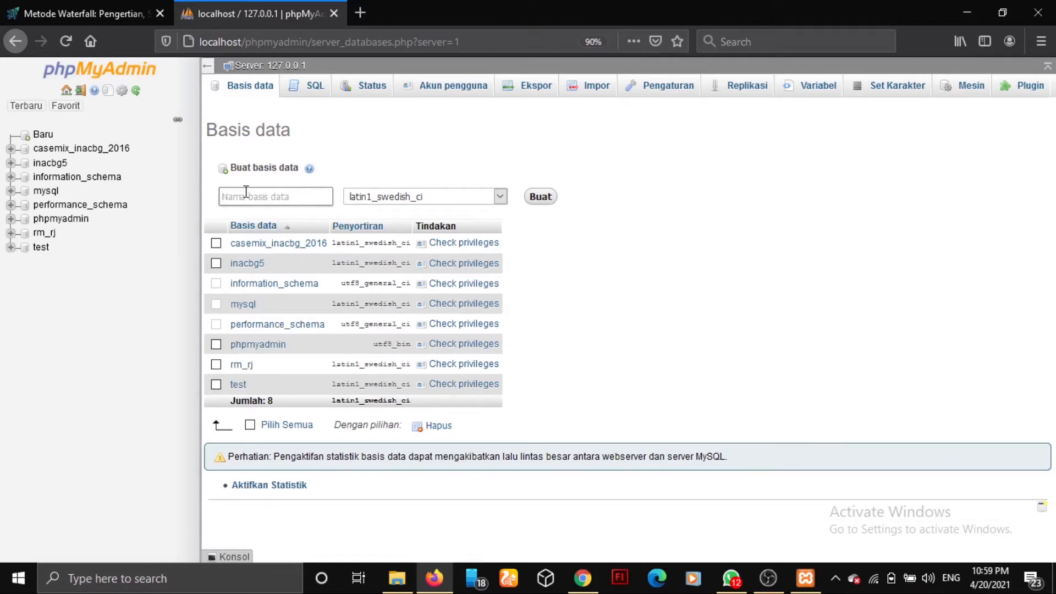
text(Pendaftaran)
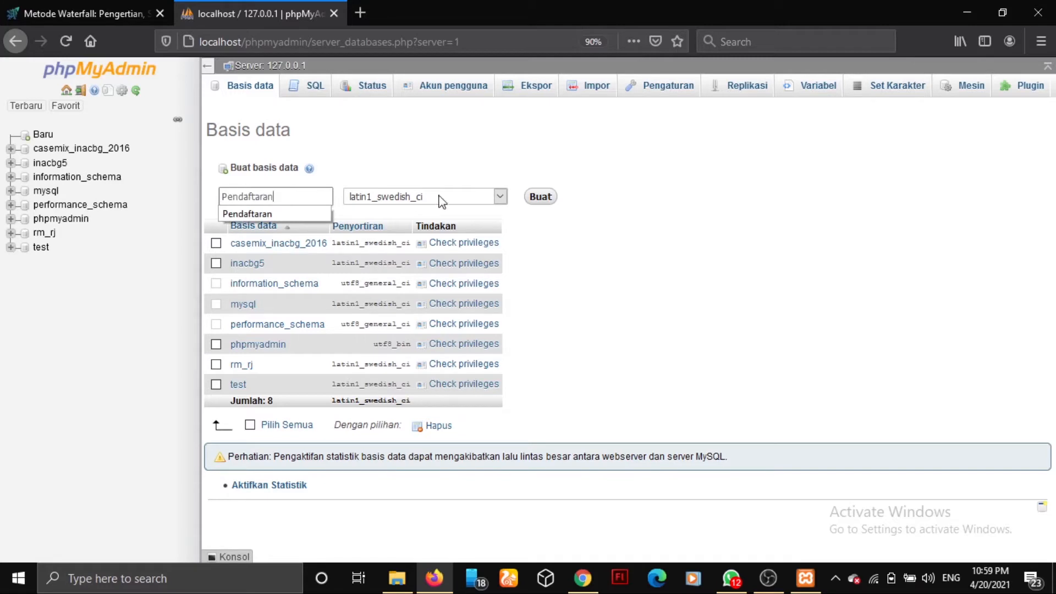
click(725, 277)
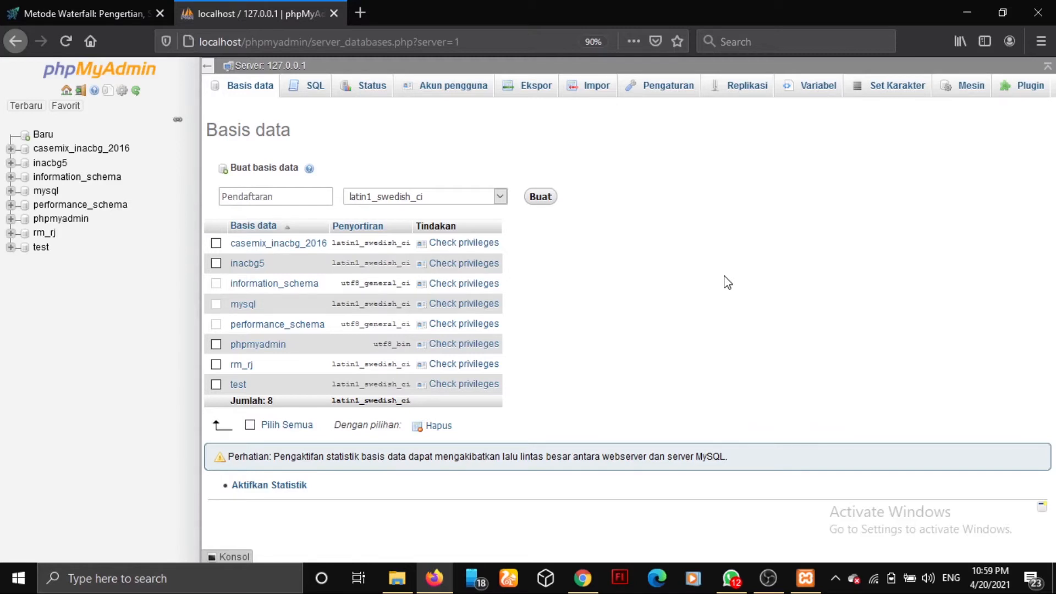
click(541, 203)
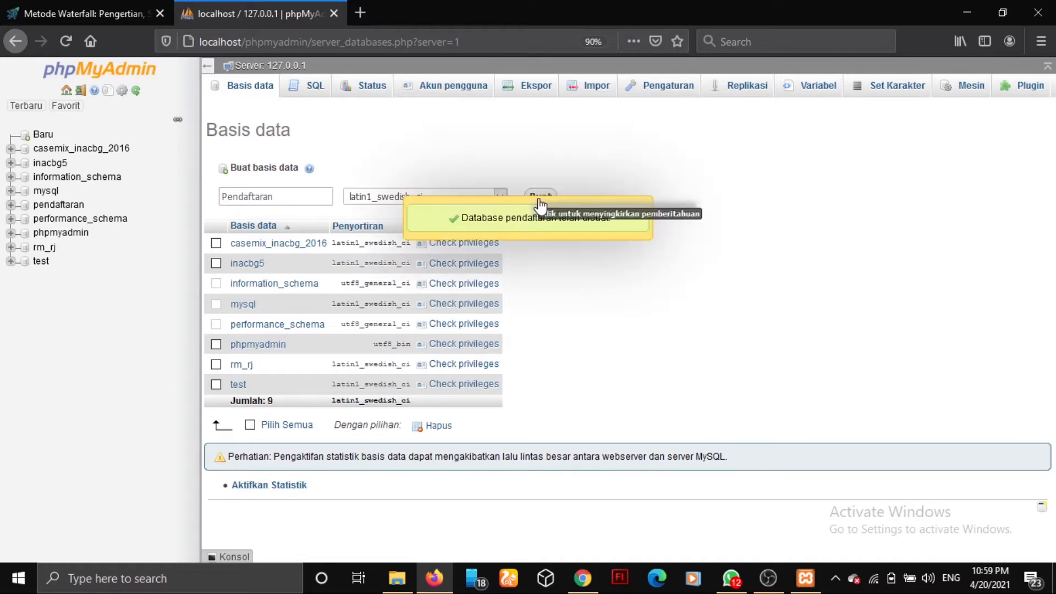
- Open the pendaftaran database and start a new table named Indentitas with 5 columns
click(63, 206)
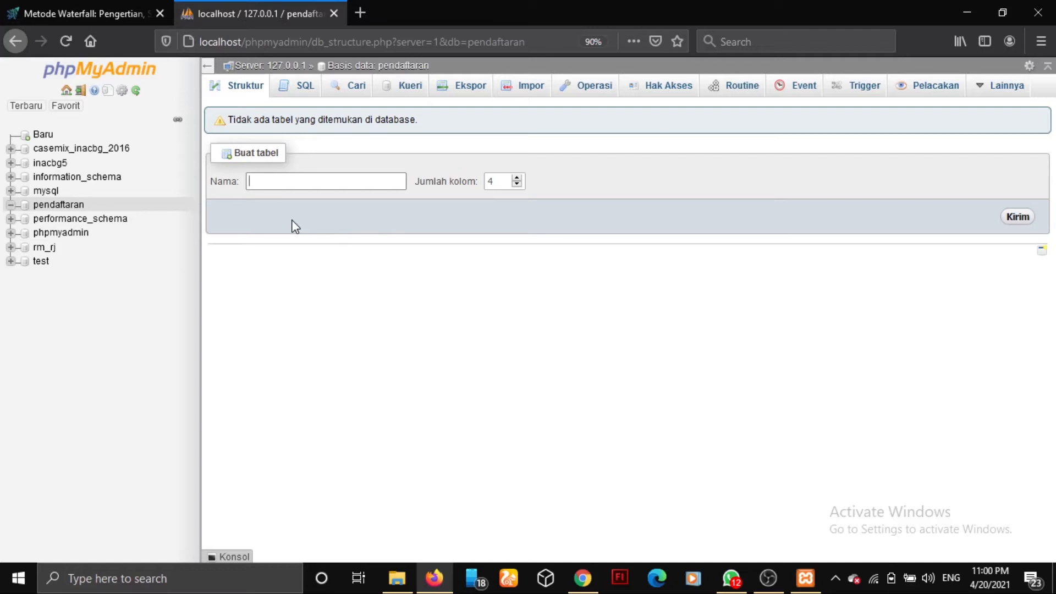
text(Indentitas)
click(517, 179)
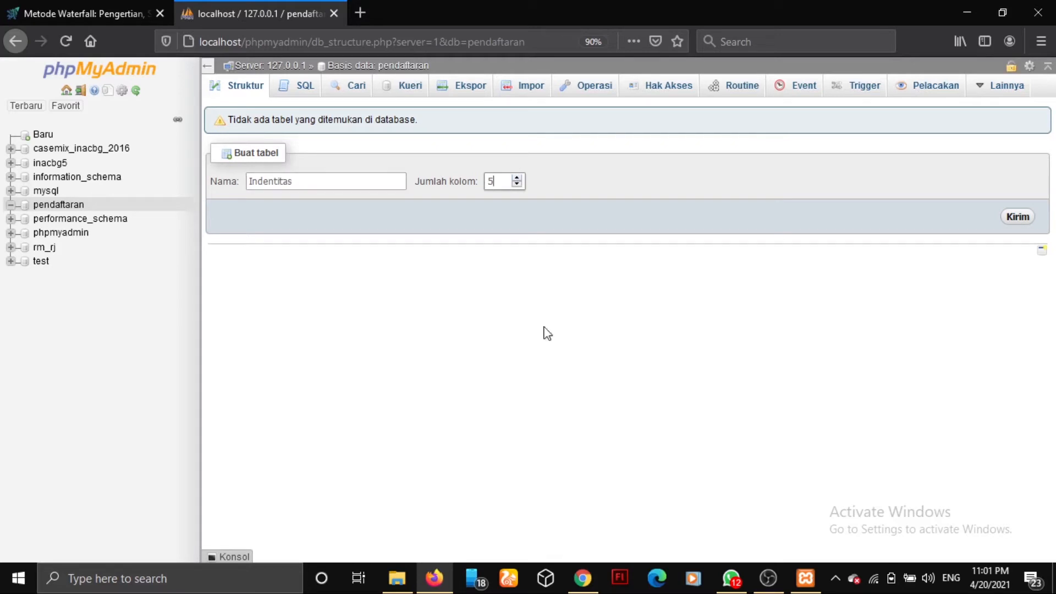
key(BackSpace)
text(349249)
key(BackSpace)
key(BackSpace)
key(BackSpace)
key(BackSpace)
key(BackSpace)
key(BackSpace)
text(5)
click(1020, 218)
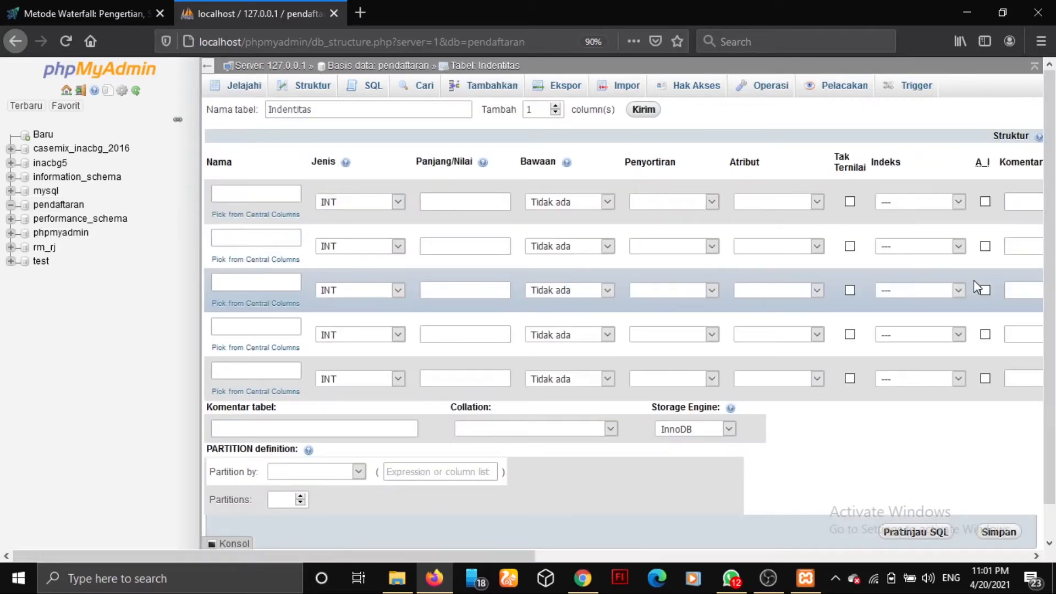
- Add 1 more column to the Indentitas table definition
click(265, 195)
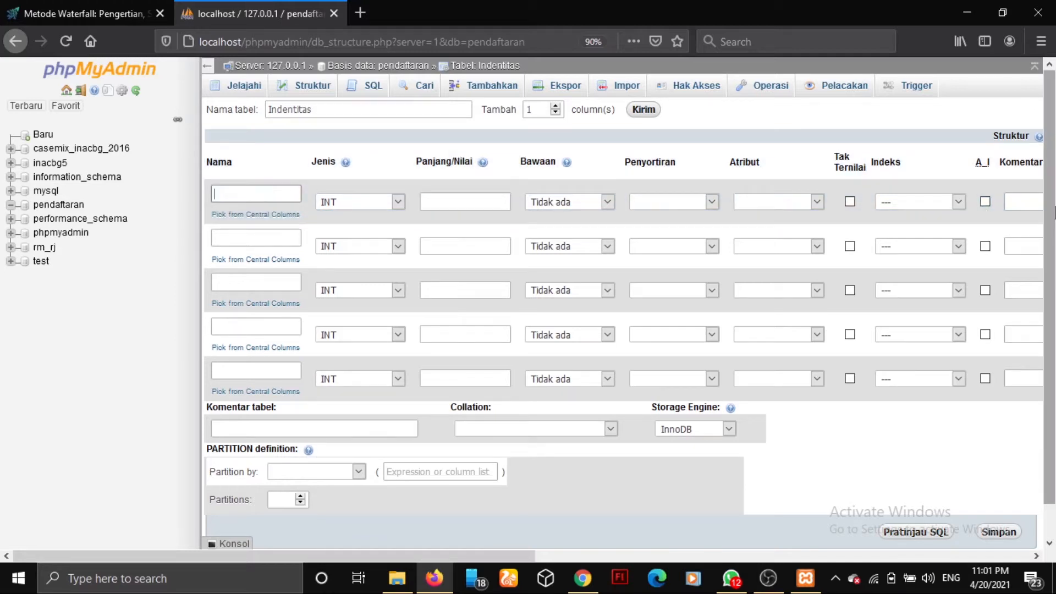
scroll(579, 397, down, 1)
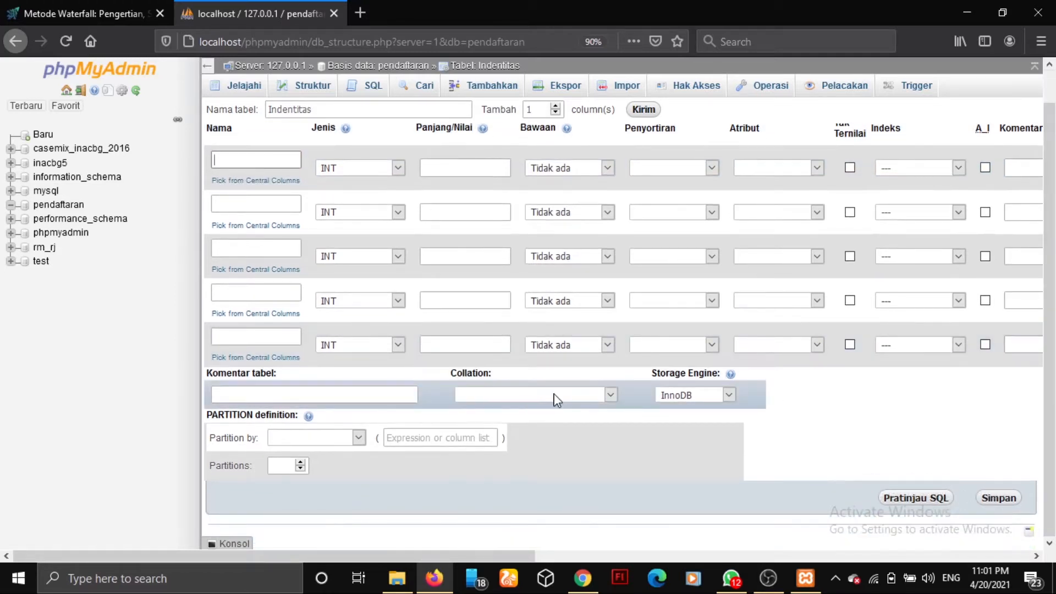
scroll(1053, 224, up, 1)
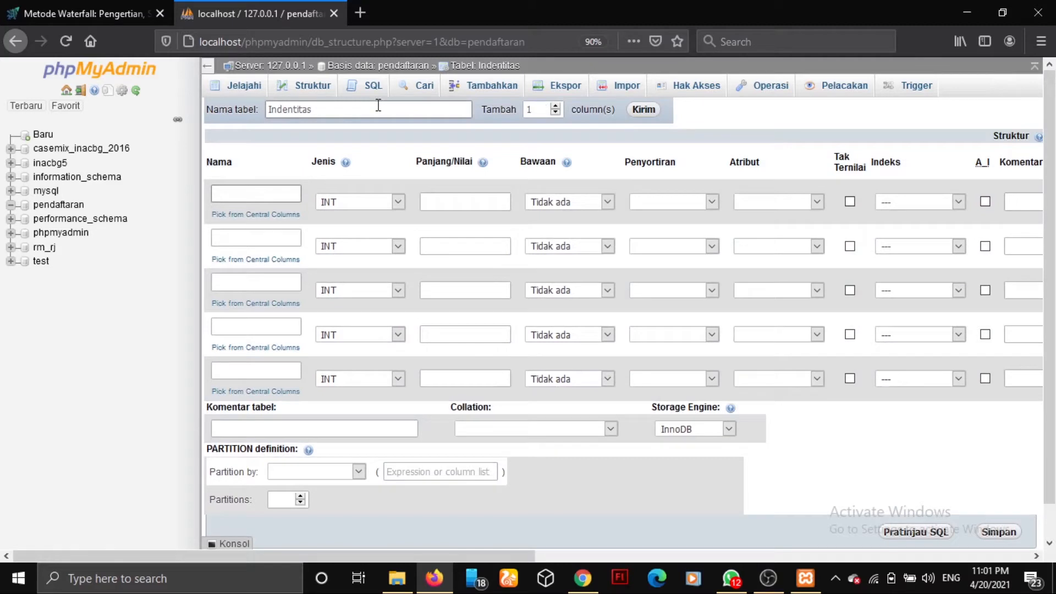
click(643, 112)
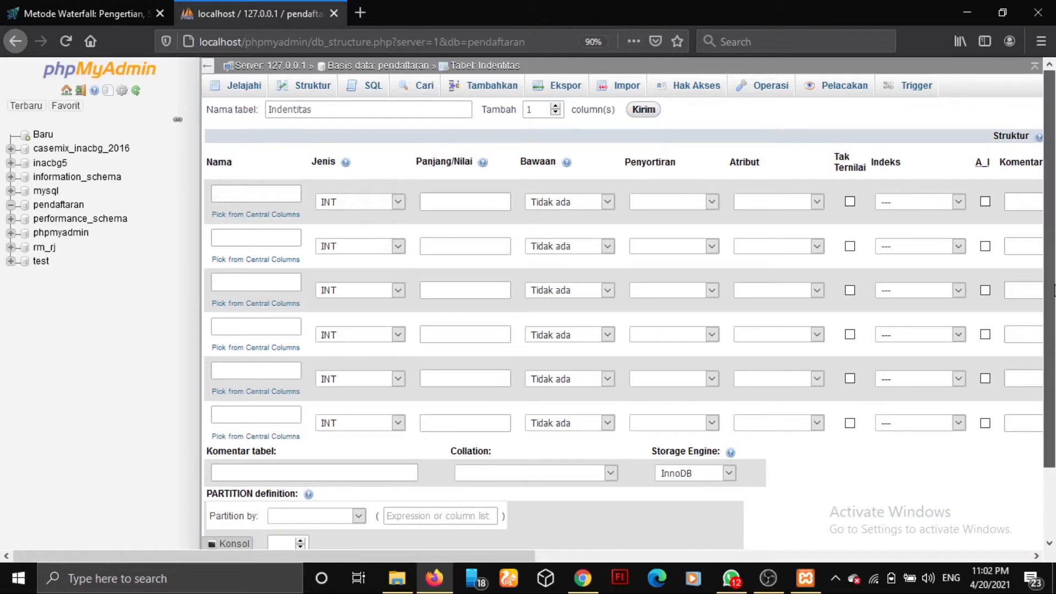
- Name the first column id_Identitas and set its index to PRIMARY
click(284, 188)
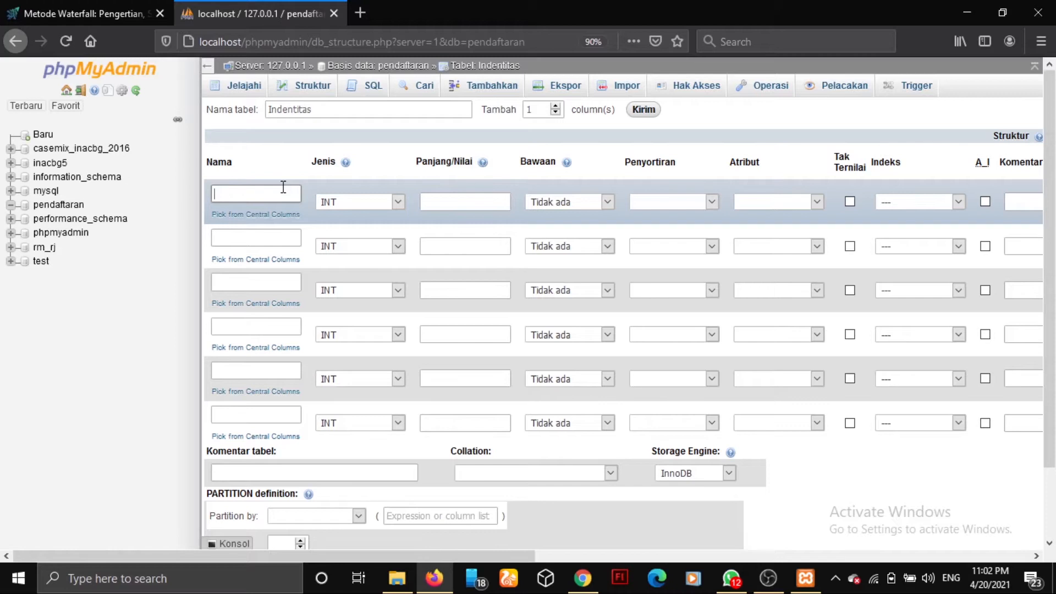
click(283, 188)
text(id_)
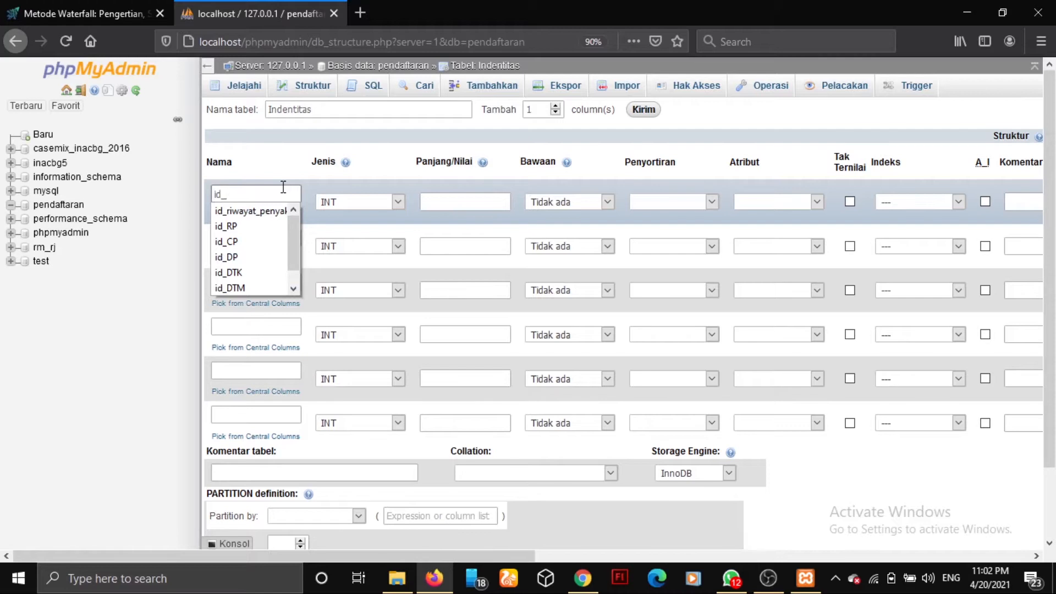
text(Ide)
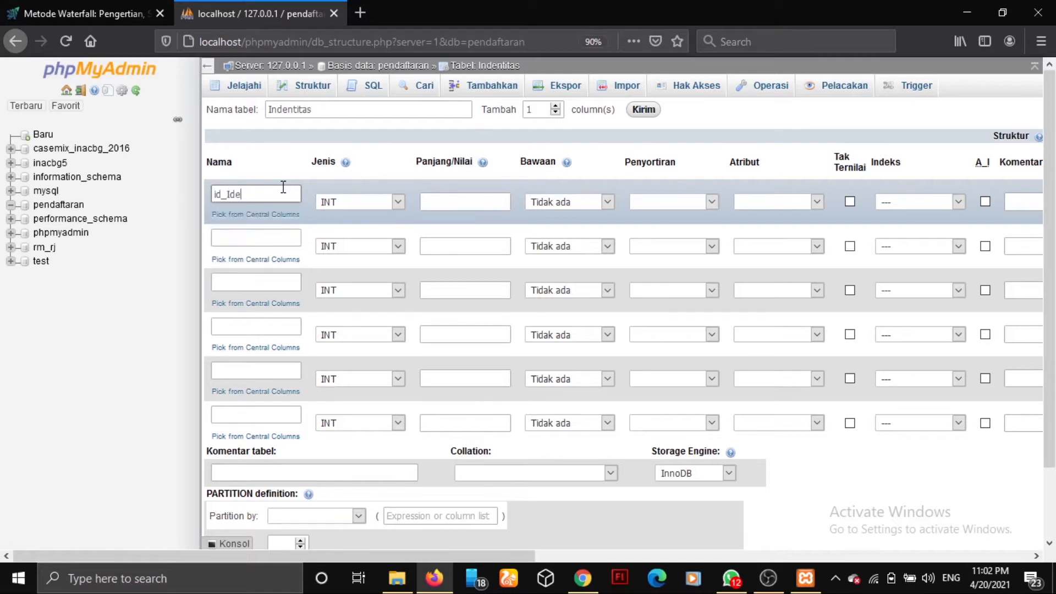
text(ntitas)
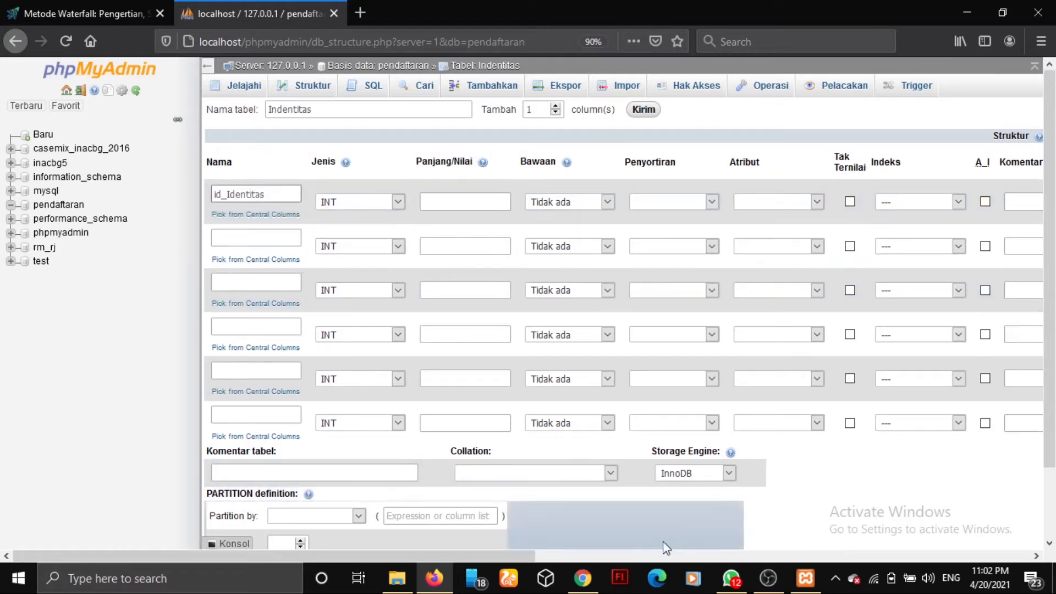
drag(530, 557, 727, 560)
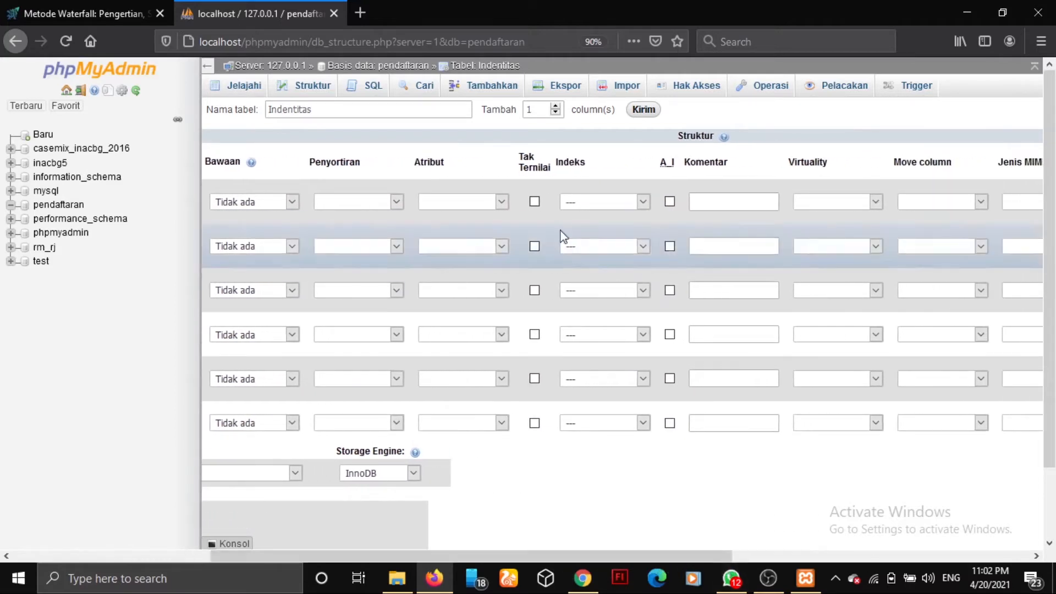
click(617, 209)
click(610, 238)
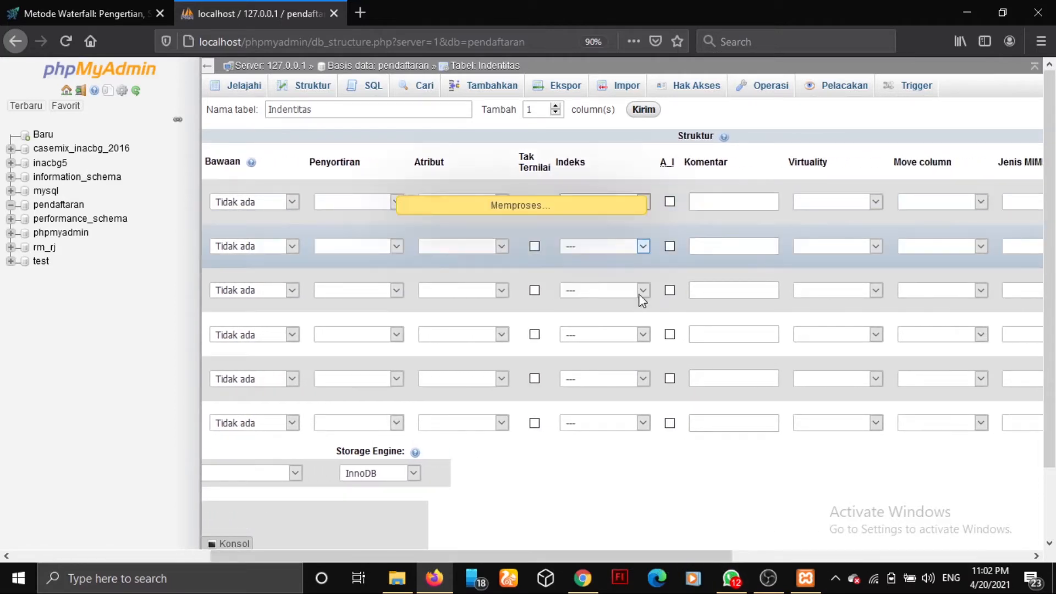
click(606, 390)
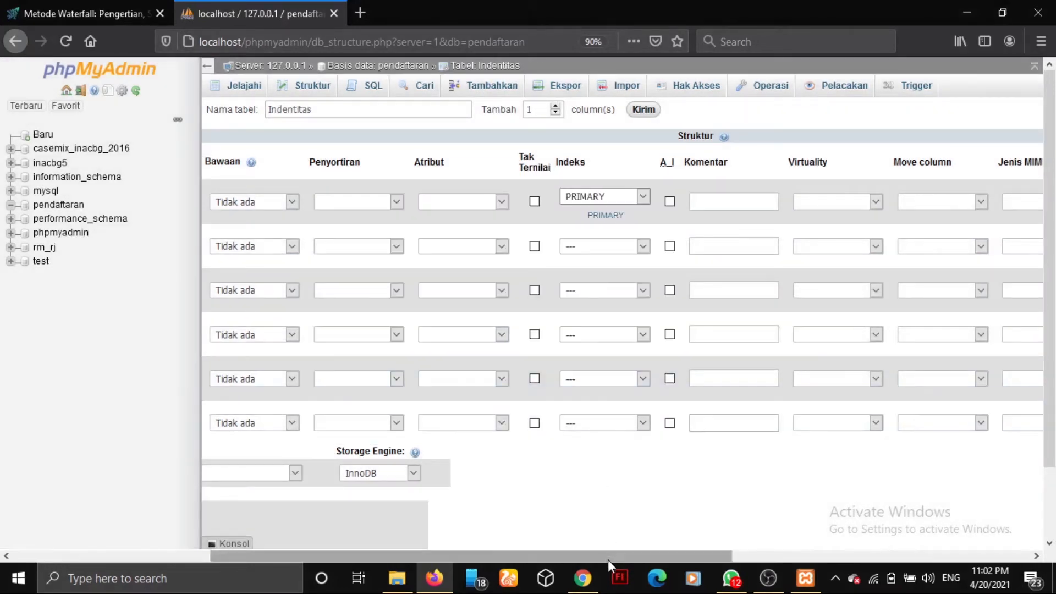
- Define the second column as Nama with type VARCHAR and length 30
drag(609, 558, 391, 517)
click(273, 238)
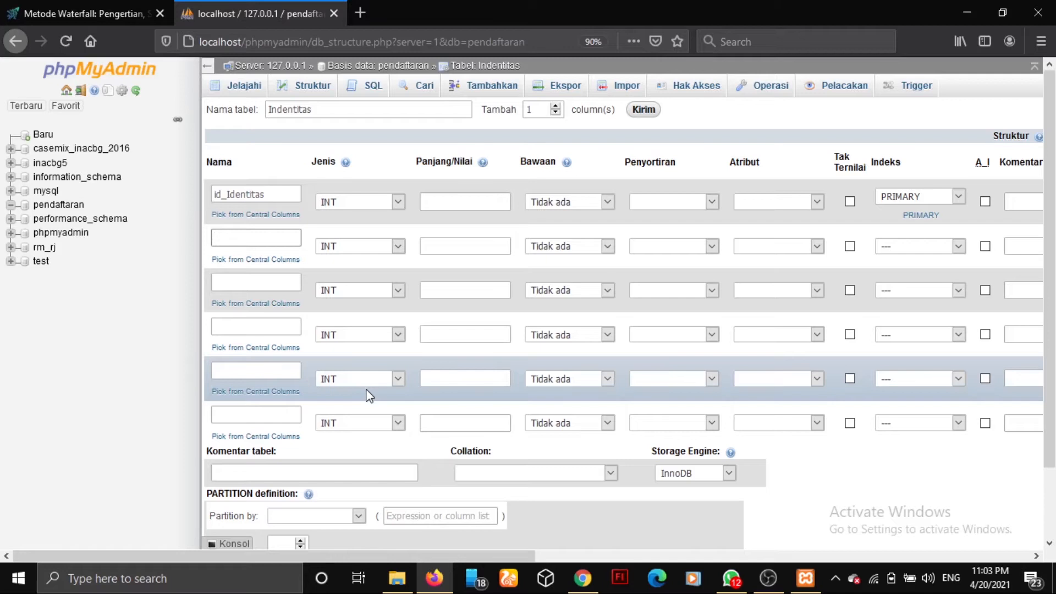
text(Nama)
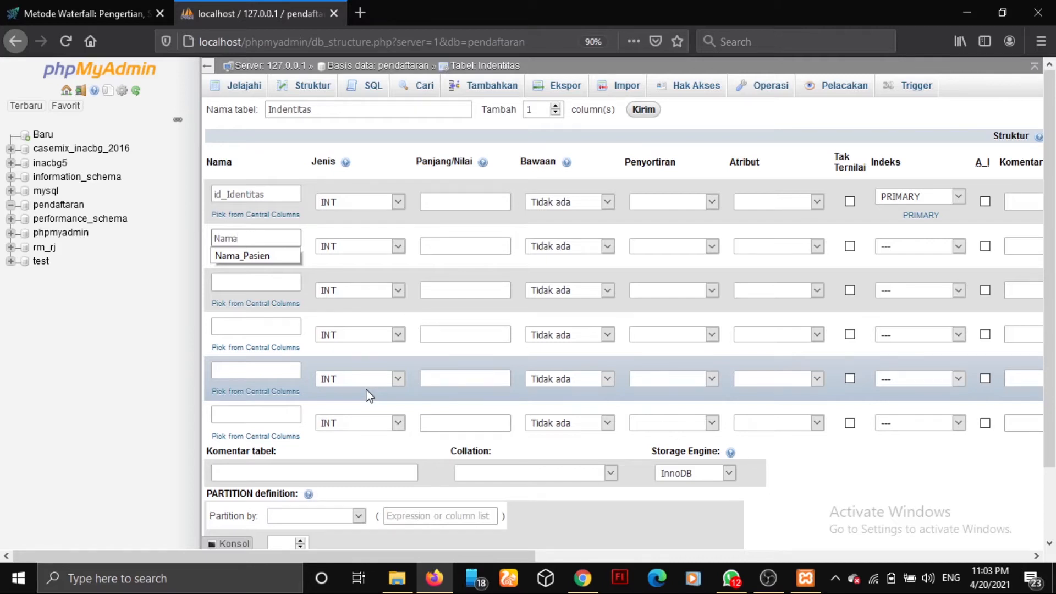
click(396, 246)
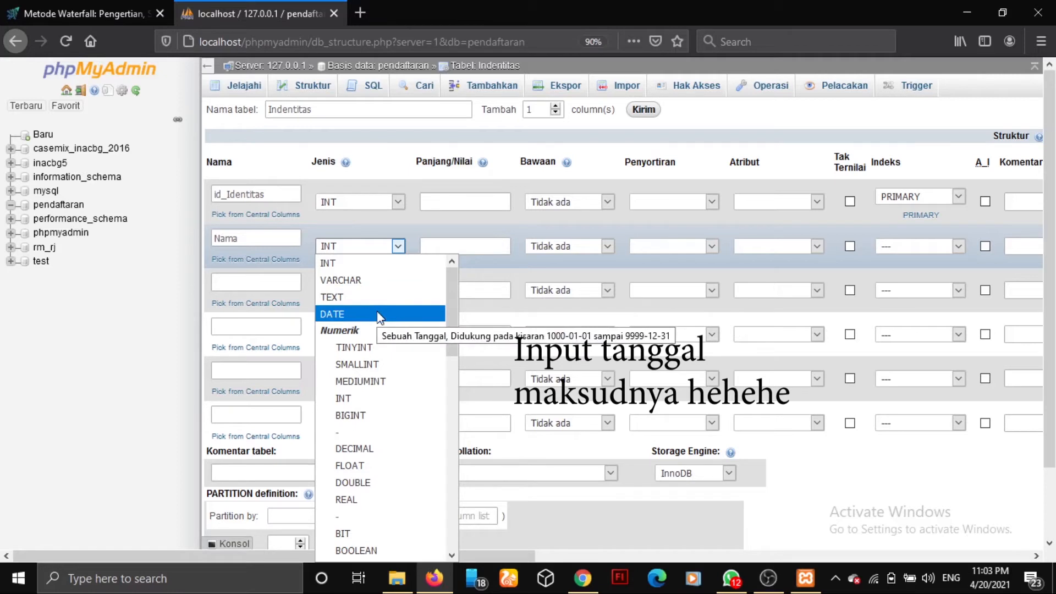
click(388, 281)
click(467, 247)
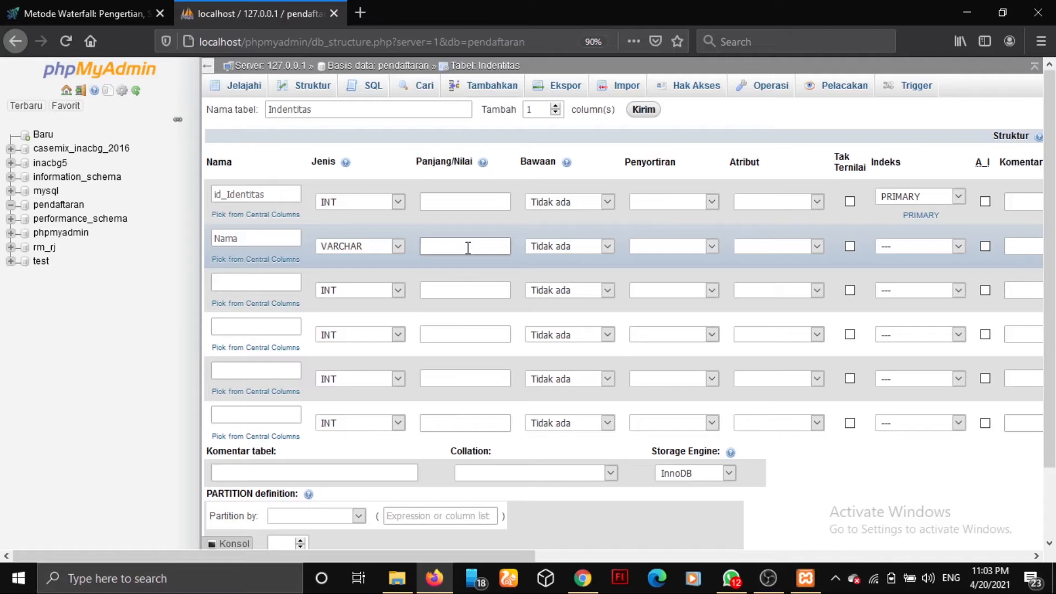
click(468, 248)
text(30)
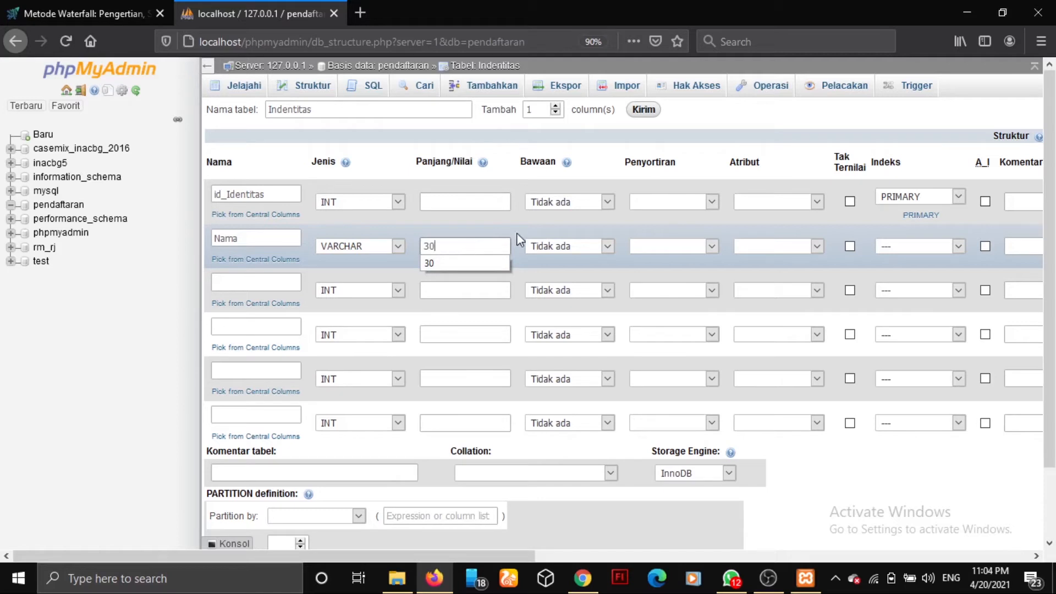
- Examine the remaining attribute settings of the table's columns, from defaults and index to comments, virtuality and MIME type
drag(505, 553, 539, 563)
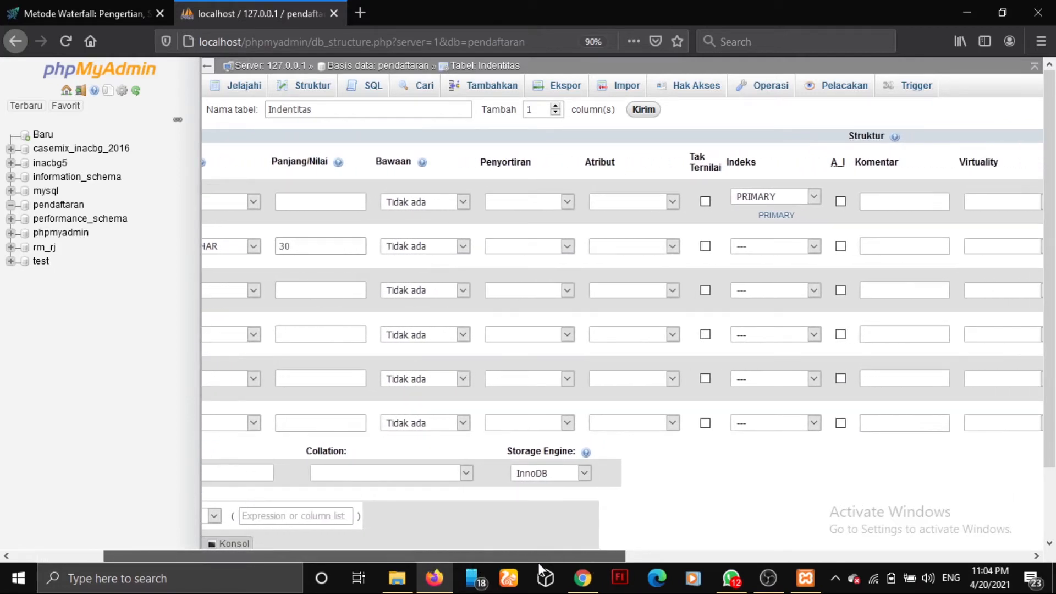
drag(552, 558, 683, 557)
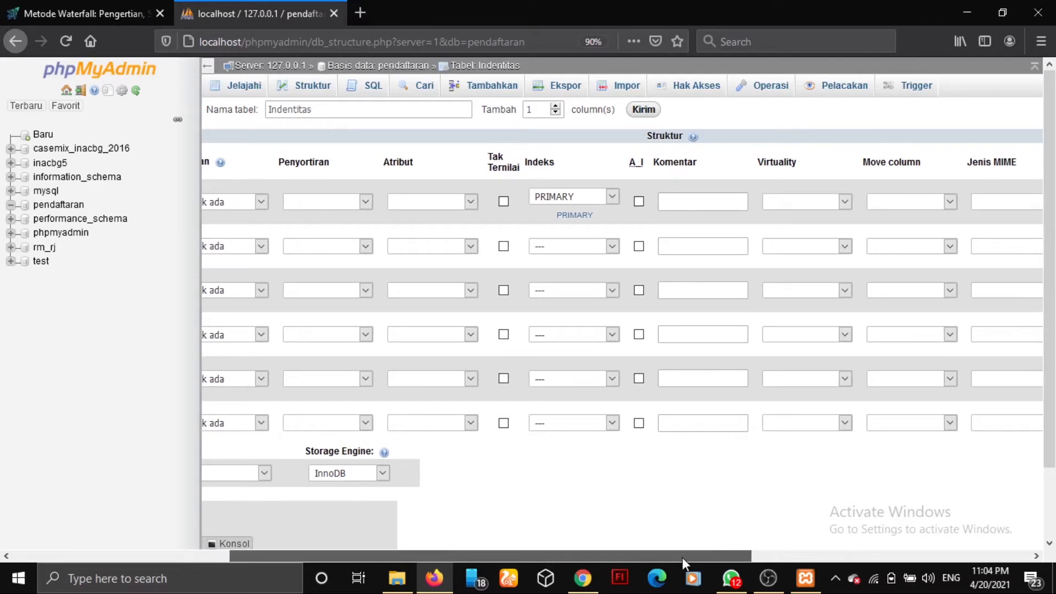
drag(679, 553, 448, 533)
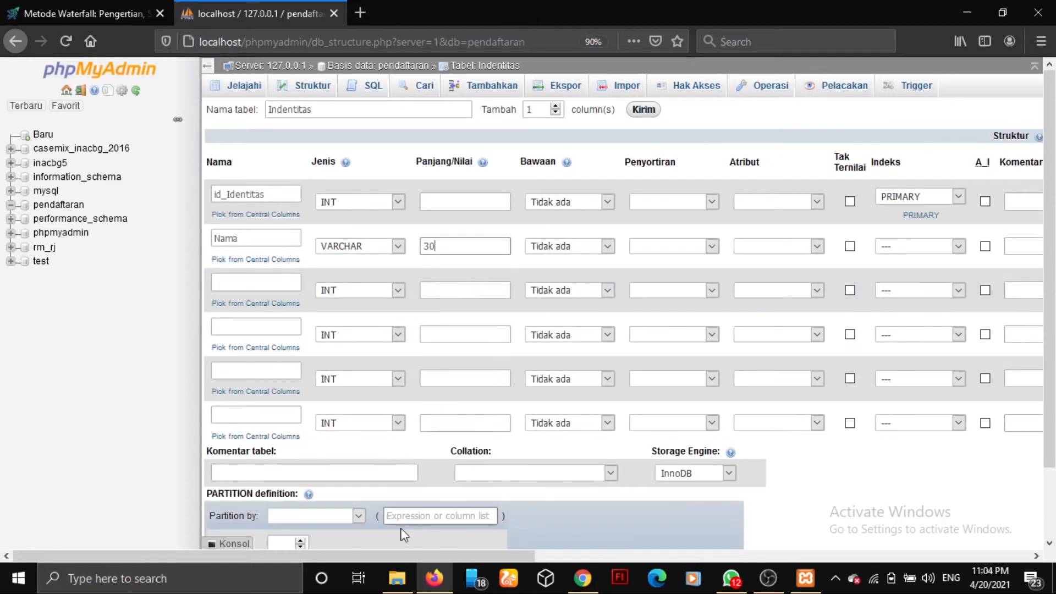
drag(402, 552, 620, 536)
click(542, 564)
drag(542, 555, 478, 556)
click(401, 552)
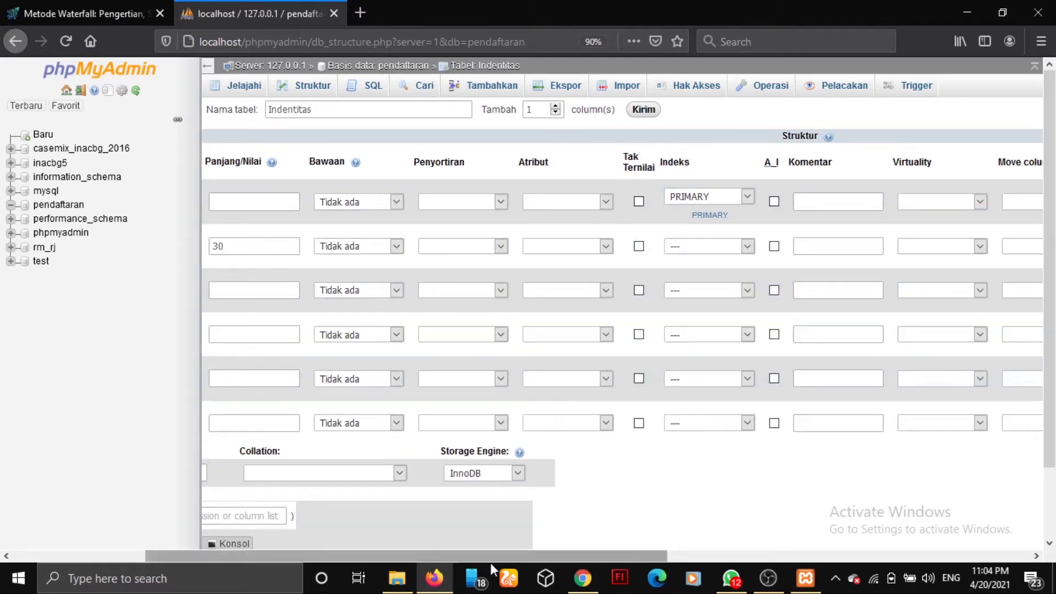
drag(432, 547, 248, 557)
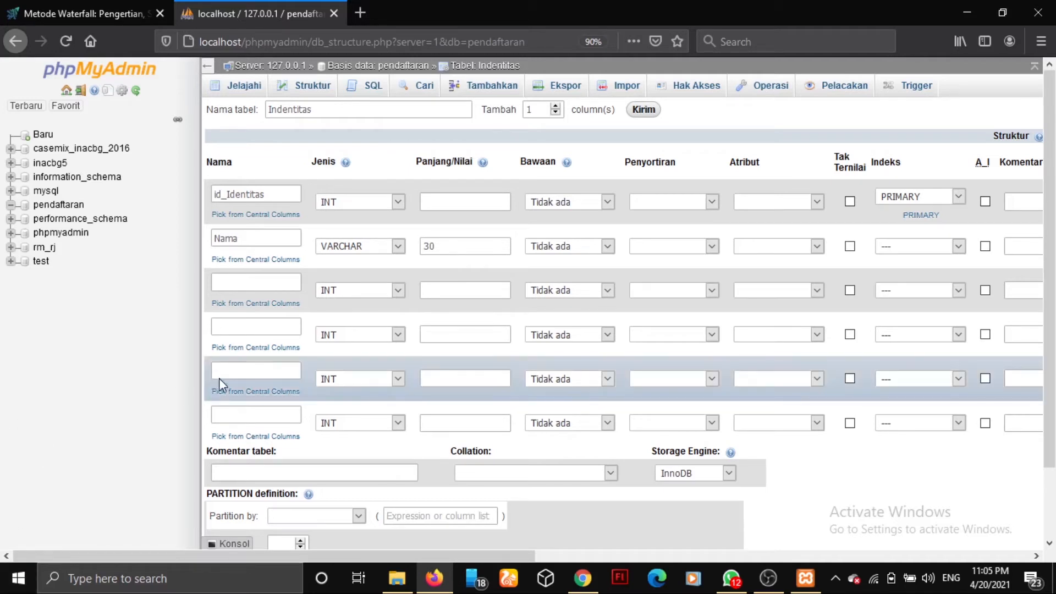
- Define the third column as Tanggal_Lahir with type DATE
click(242, 275)
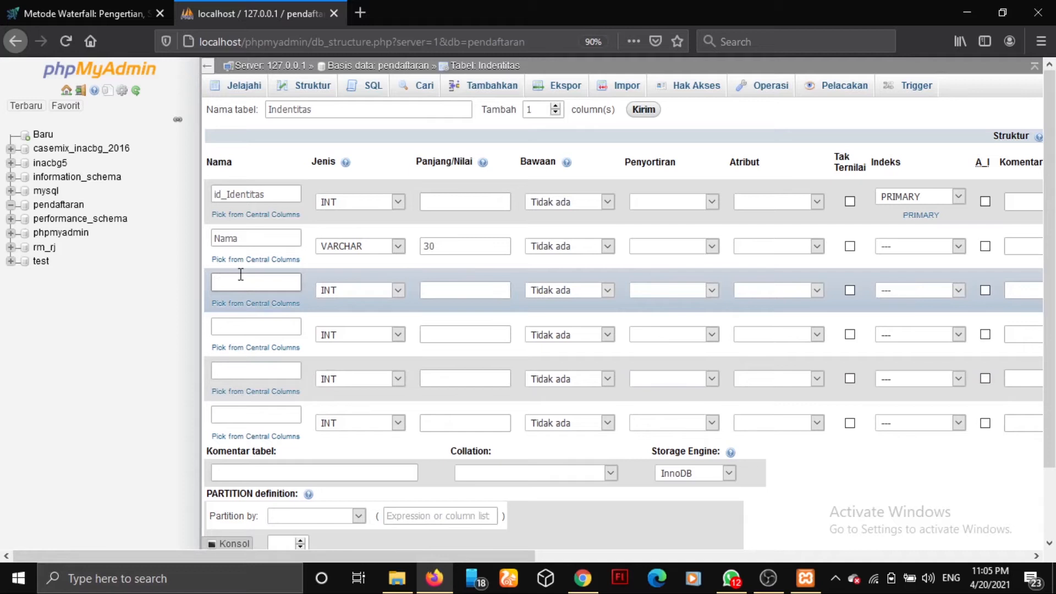
text(Tempat T)
text(anggal)
key(BackSpace)
key(BackSpace)
key(BackSpace)
key(BackSpace)
key(BackSpace)
key(BackSpace)
key(BackSpace)
key(BackSpace)
key(BackSpace)
key(BackSpace)
key(BackSpace)
key(BackSpace)
key(BackSpace)
text(Tanggal_Lahir)
click(395, 290)
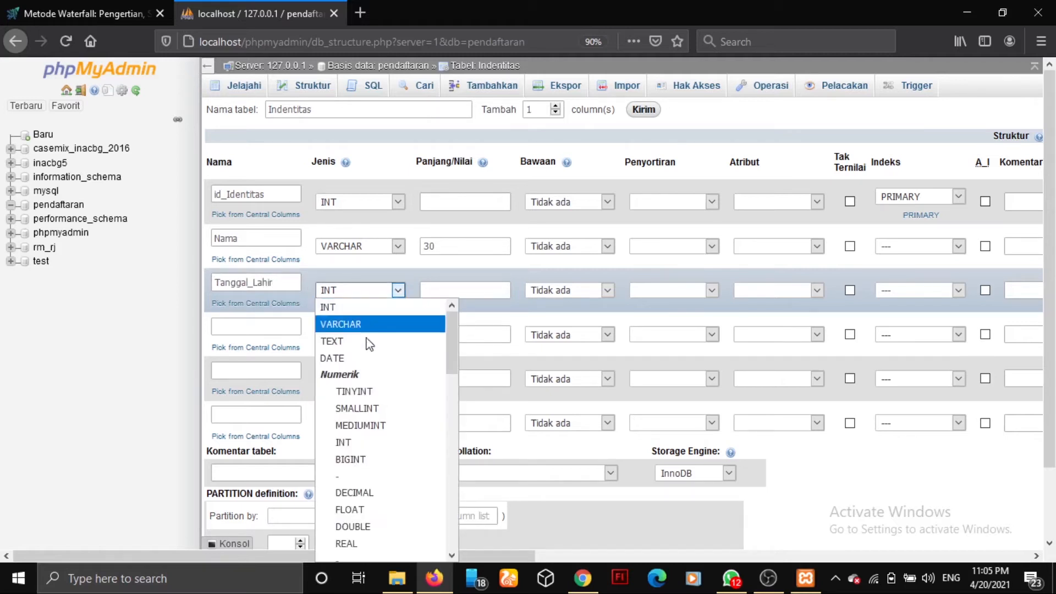
click(358, 359)
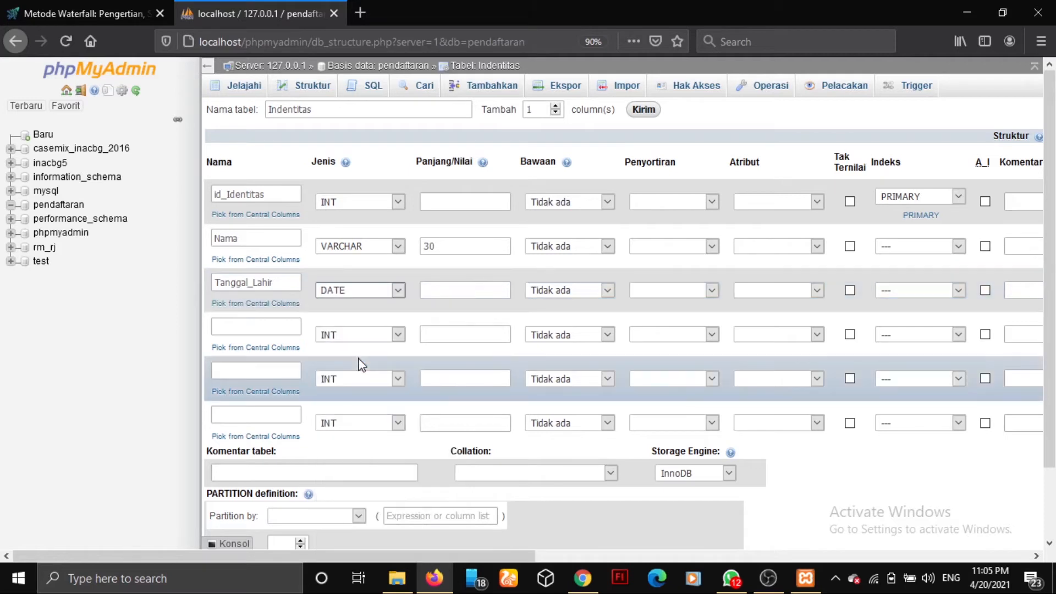
- Name the fourth column Tempat Lahir
click(250, 327)
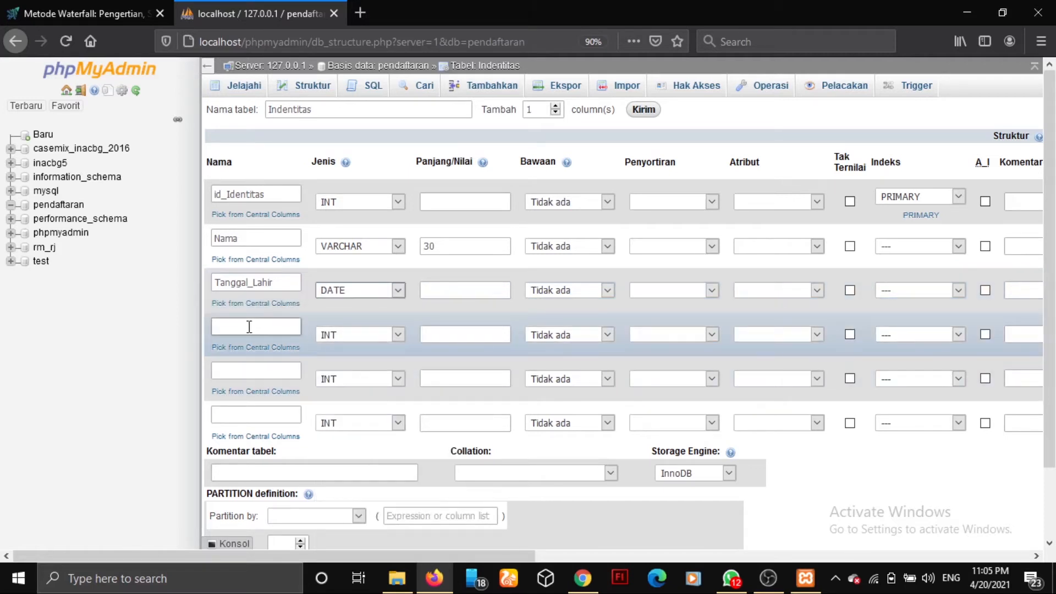
click(466, 291)
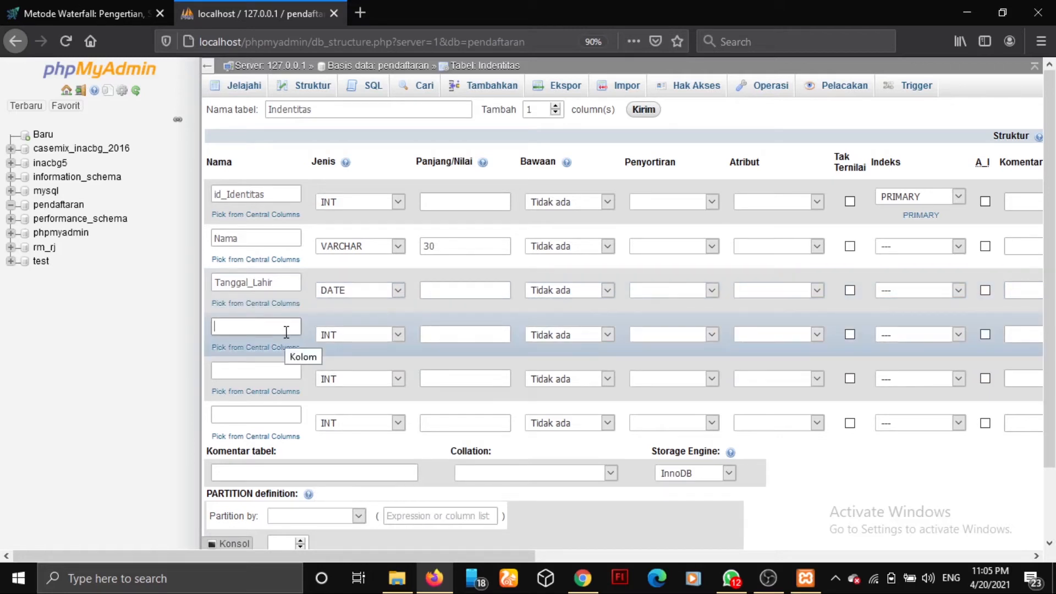
text(Tempat)
text(_La)
key(BackSpace)
key(BackSpace)
text(La)
text(i)
key(BackSpace)
key(BackSpace)
key(BackSpace)
text(Lahir)
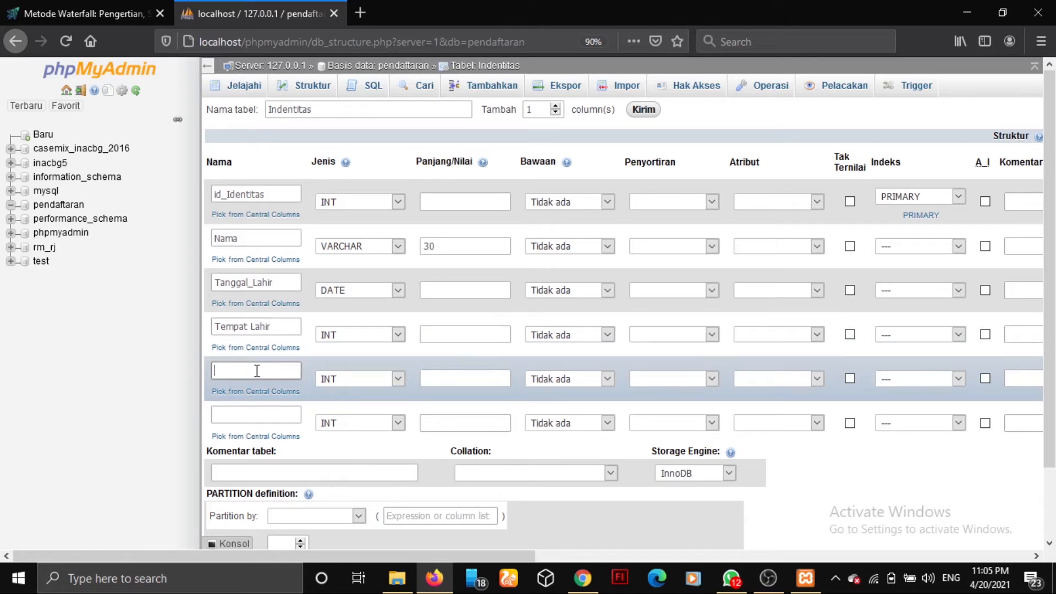
- Name the fifth column No_Telepon and the sixth column Alamat
text(Alama)
key(BackSpace)
key(BackSpace)
key(BackSpace)
key(BackSpace)
key(BackSpace)
key(BackSpace)
text(No_Telepon)
click(267, 416)
text(Alamat)
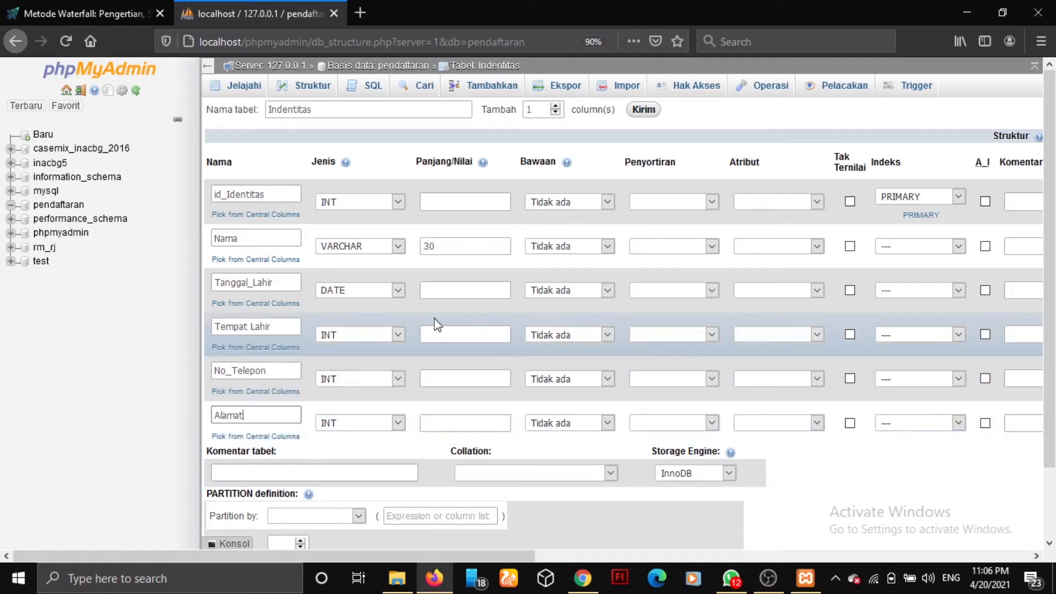
- Set the Tempat Lahir column's type to VARCHAR with length 30
click(397, 334)
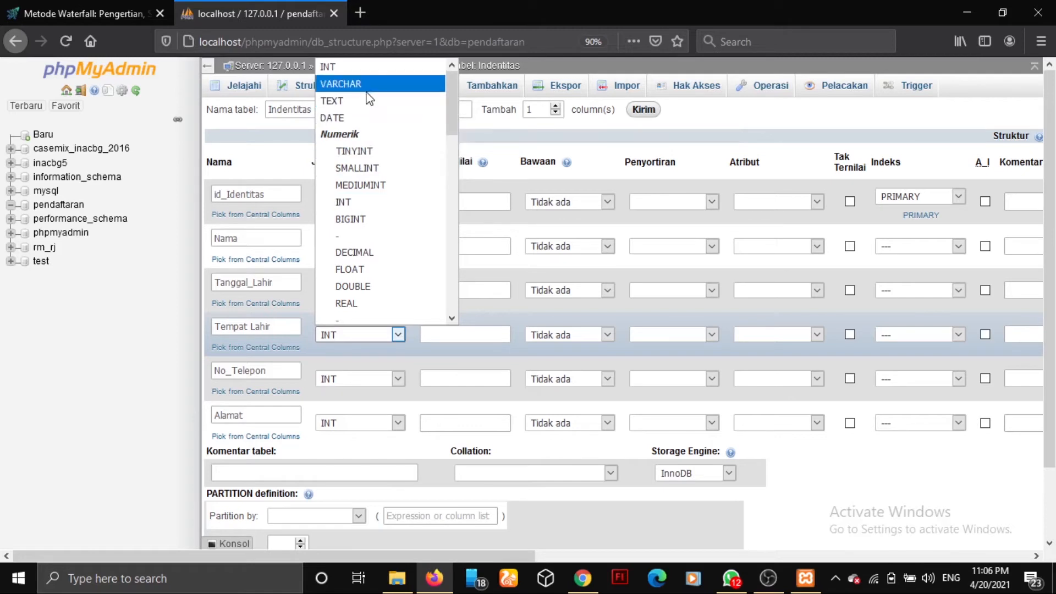
click(366, 87)
click(457, 338)
text(30)
- Set the No_Telepon column's type to VARCHAR
click(398, 379)
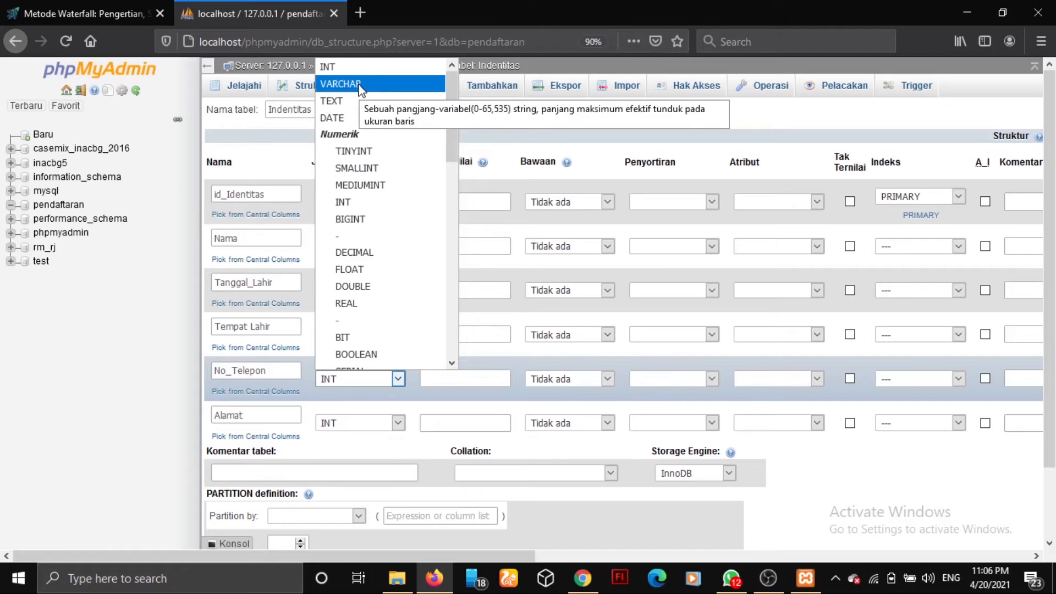
click(362, 86)
click(396, 382)
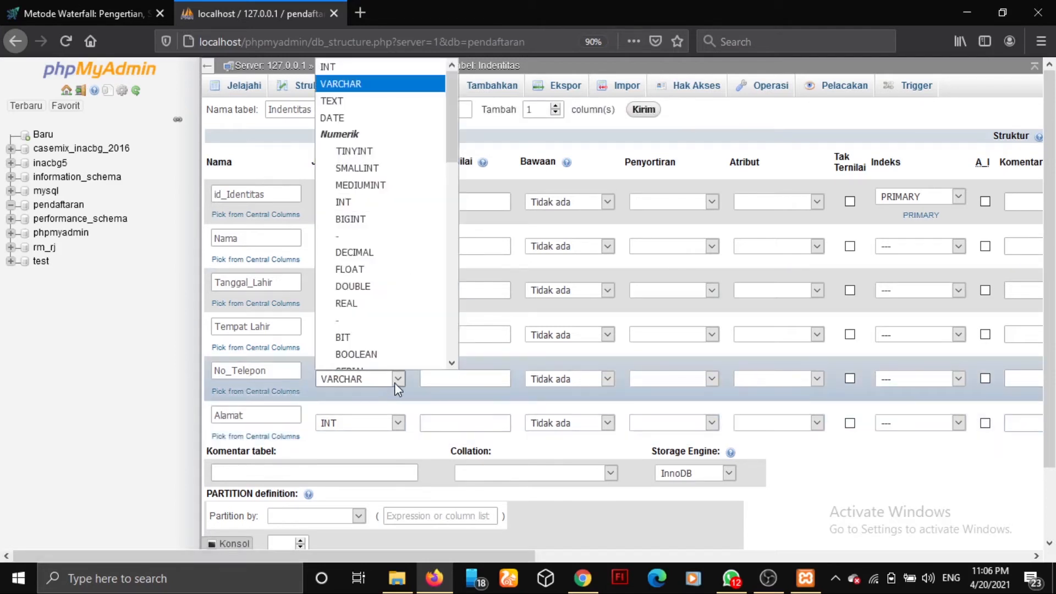
click(396, 380)
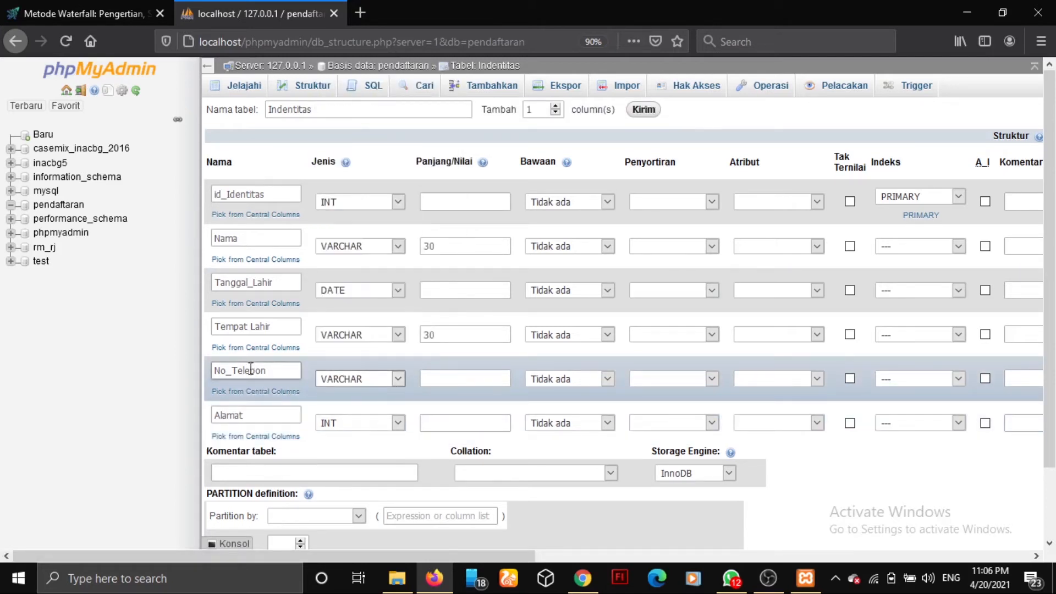
- Keep VARCHAR as the No_Telepon column's type and set its length to 30
click(397, 384)
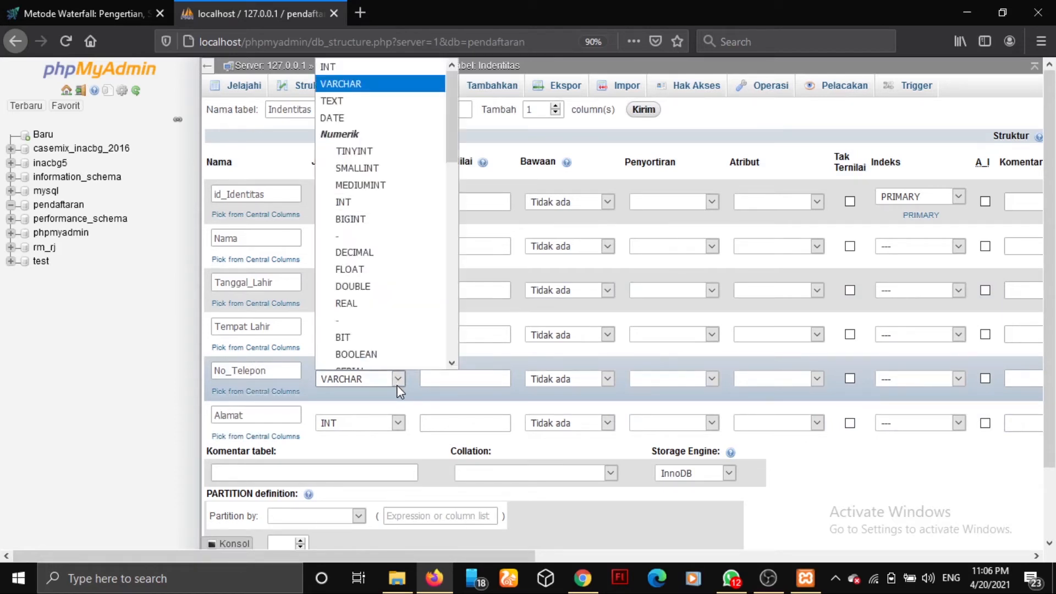
click(408, 85)
click(426, 378)
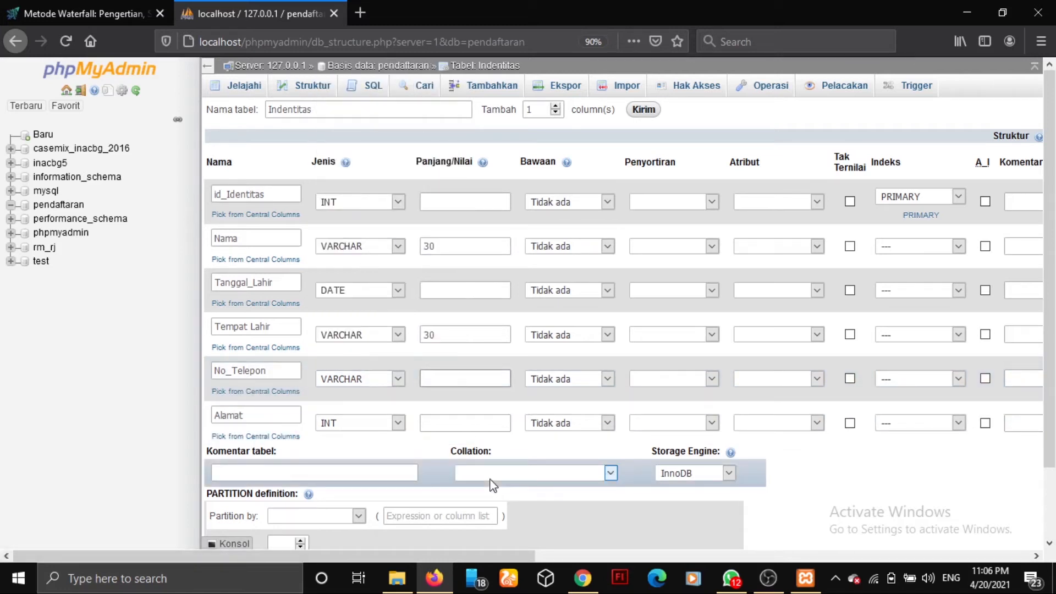
text(30)
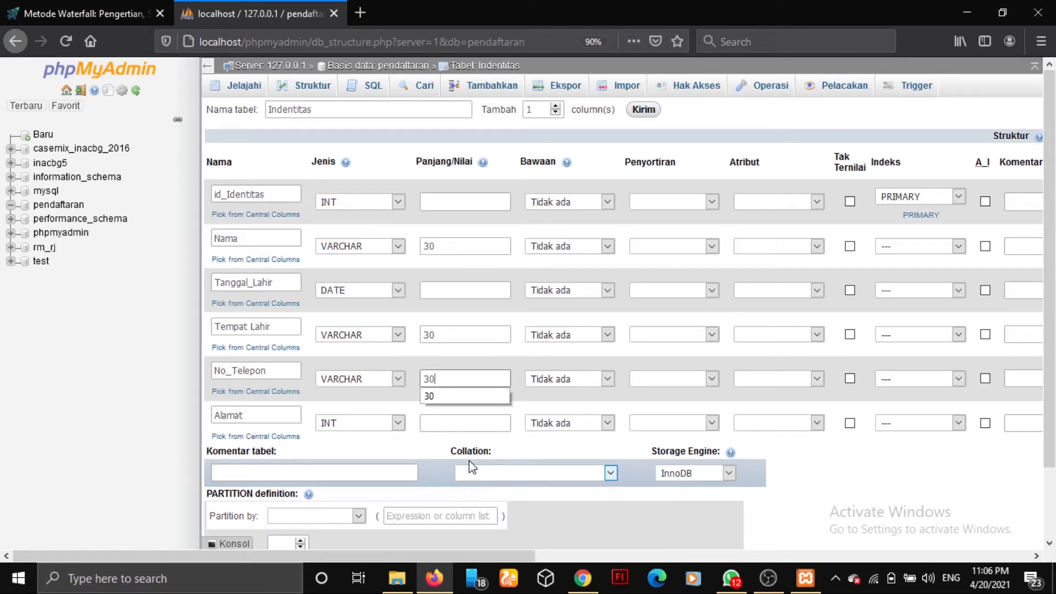
- Set the Alamat column's type to TEXT with length 200 and save the Indentitas table
click(432, 422)
click(397, 423)
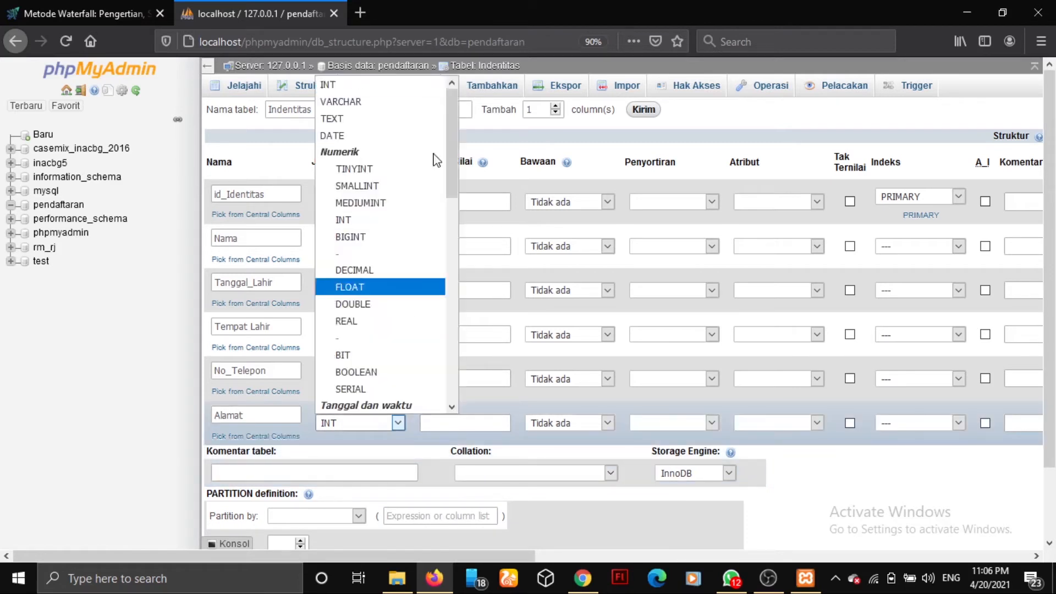
click(374, 119)
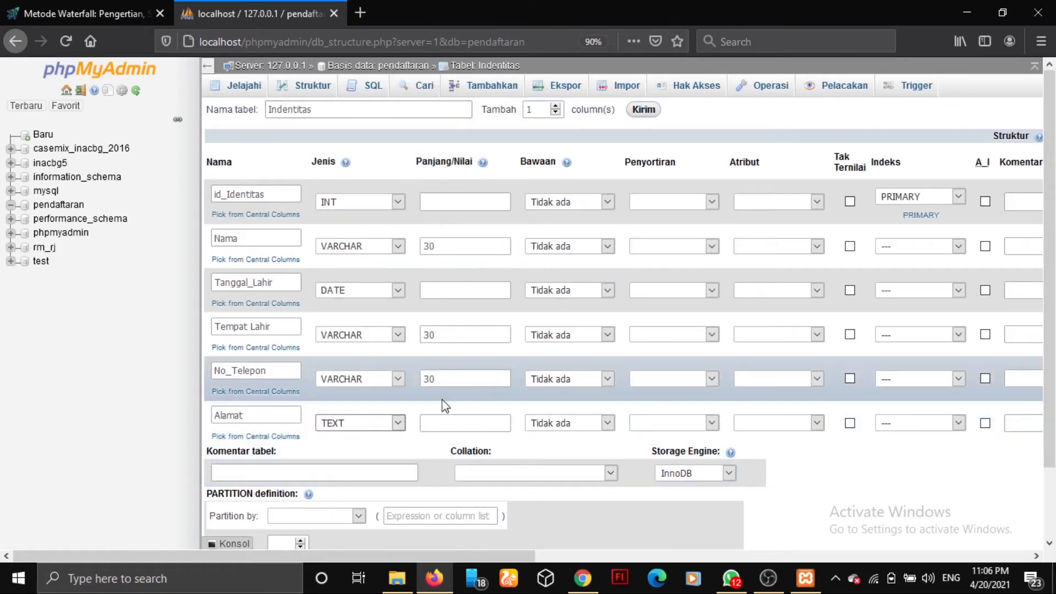
click(433, 424)
text(200)
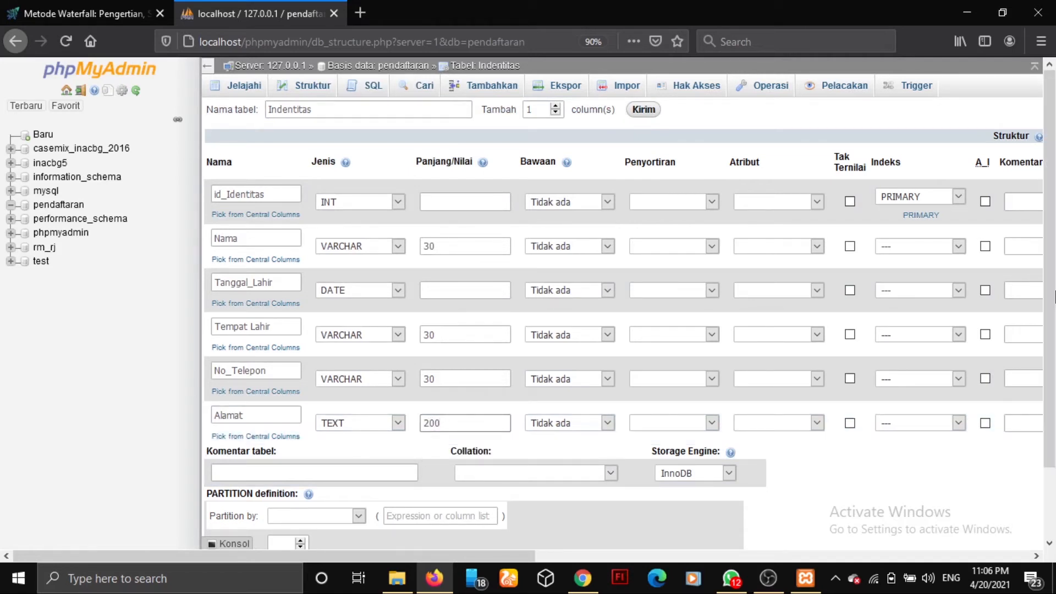
scroll(1045, 412, down, 3)
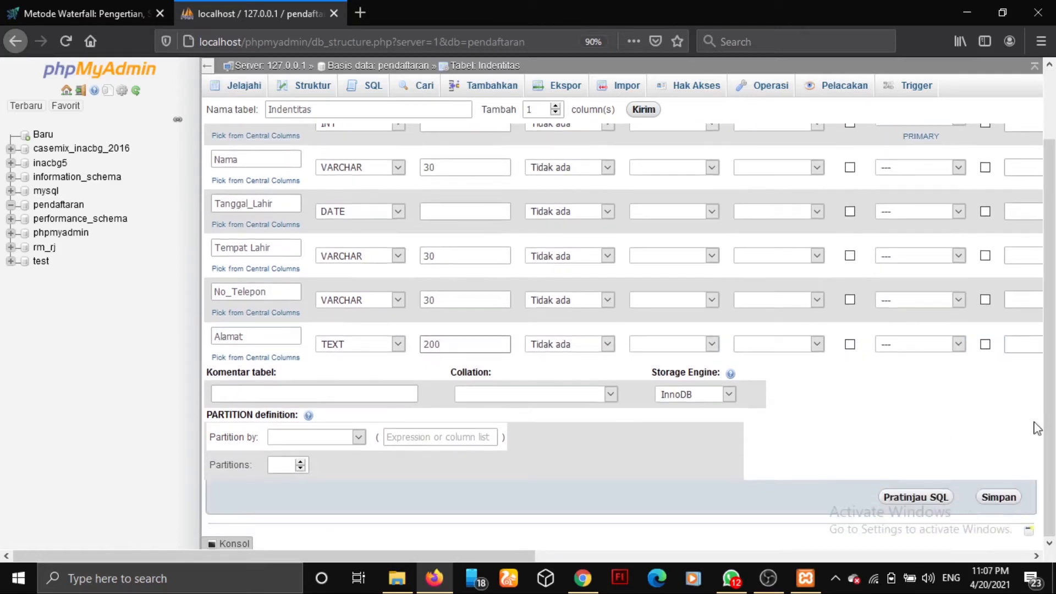
click(1006, 500)
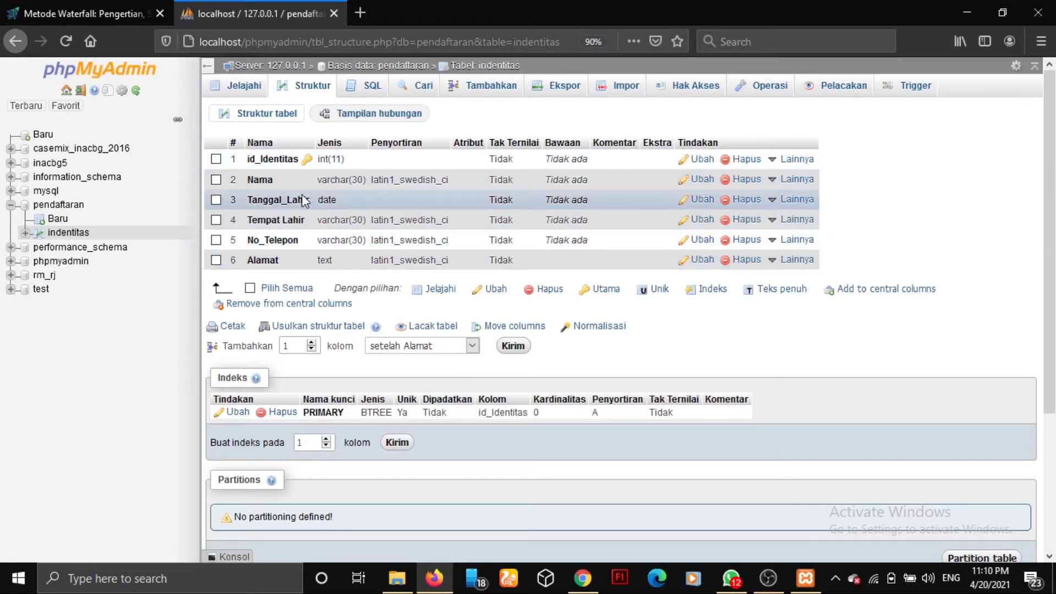
- Look through the pendaftaran database's table list and the indentitas table's contents and structure
click(68, 207)
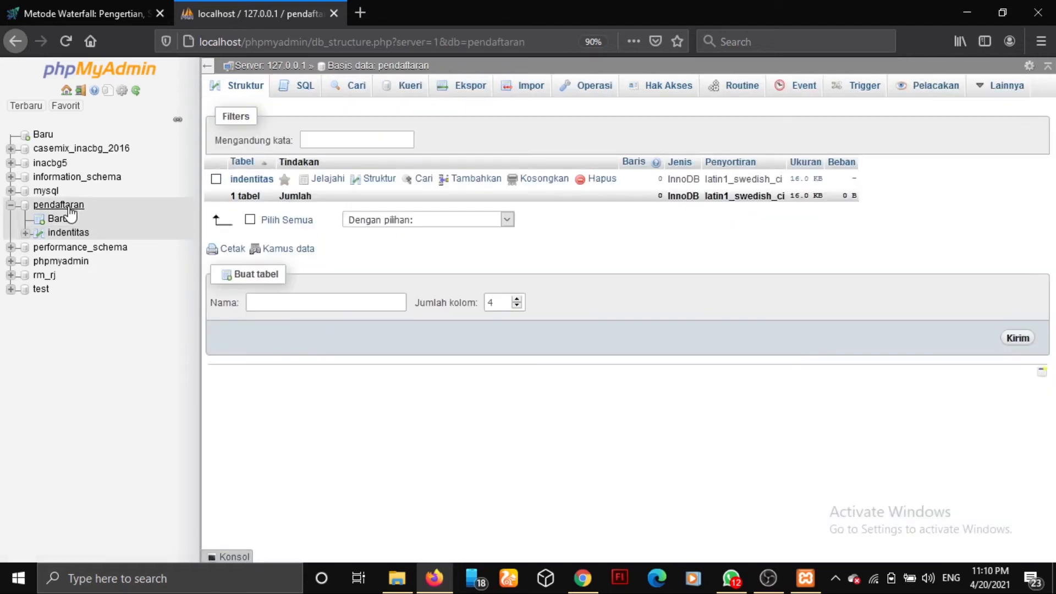
click(70, 233)
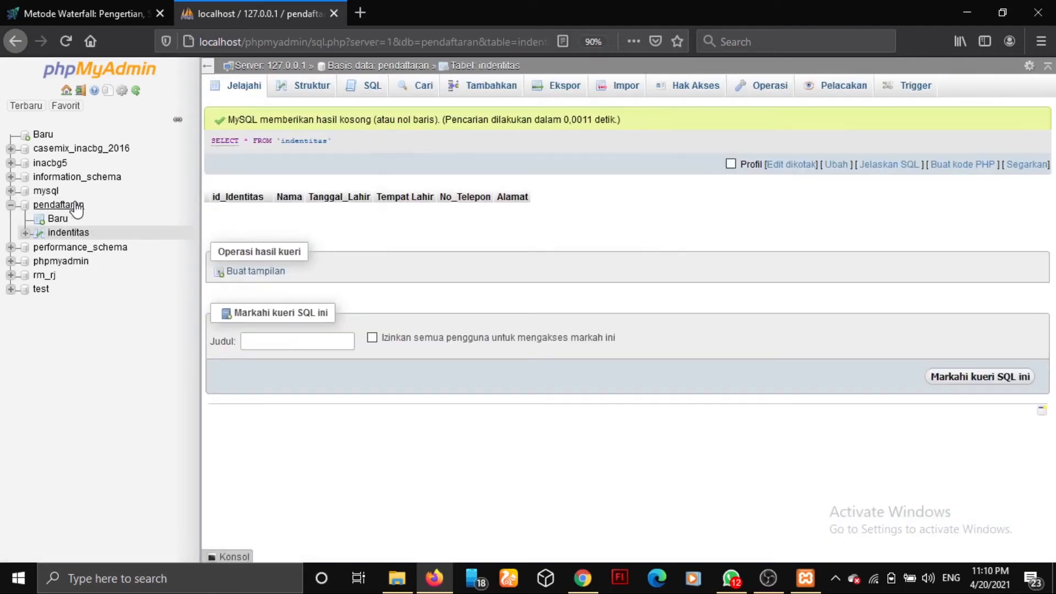
click(70, 207)
click(68, 236)
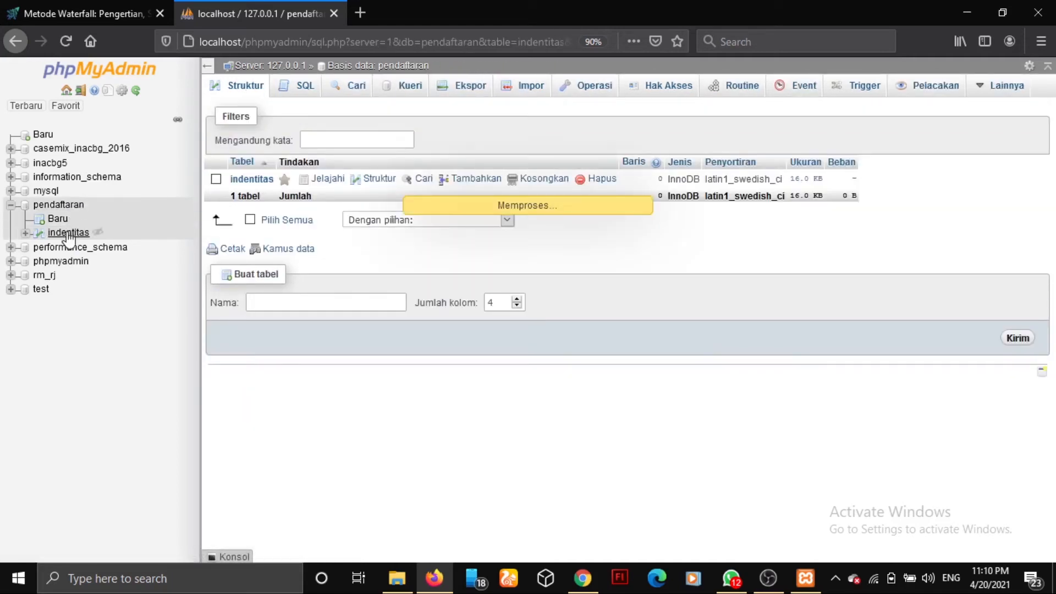
click(57, 222)
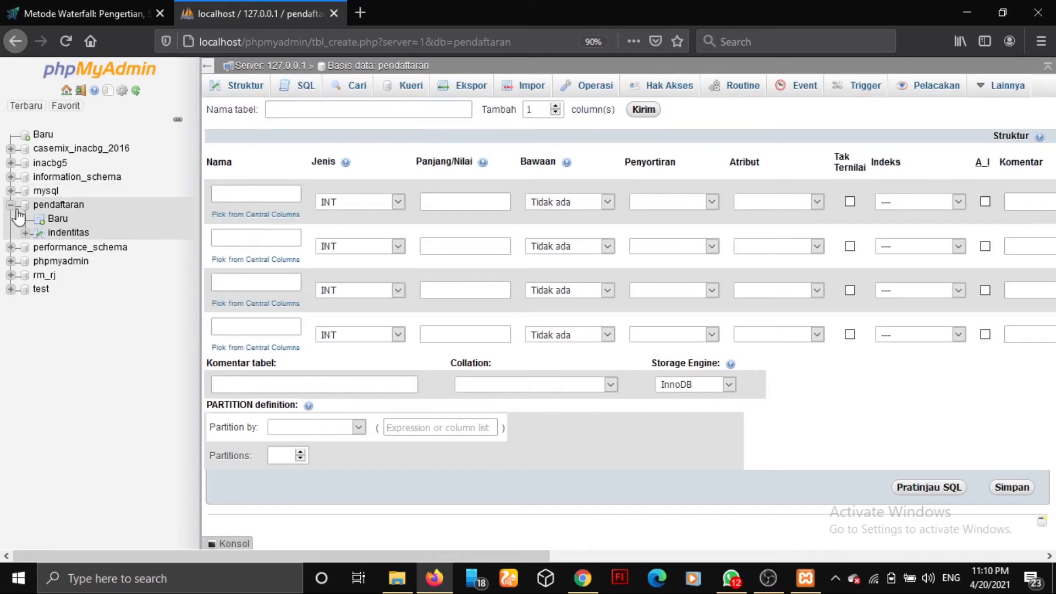
click(59, 207)
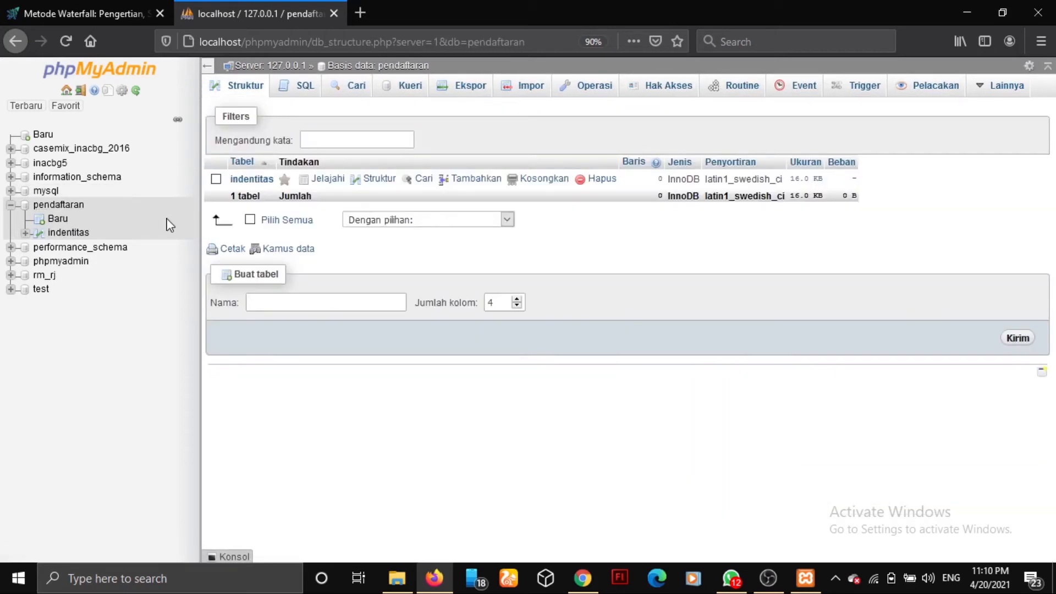
click(63, 207)
click(359, 303)
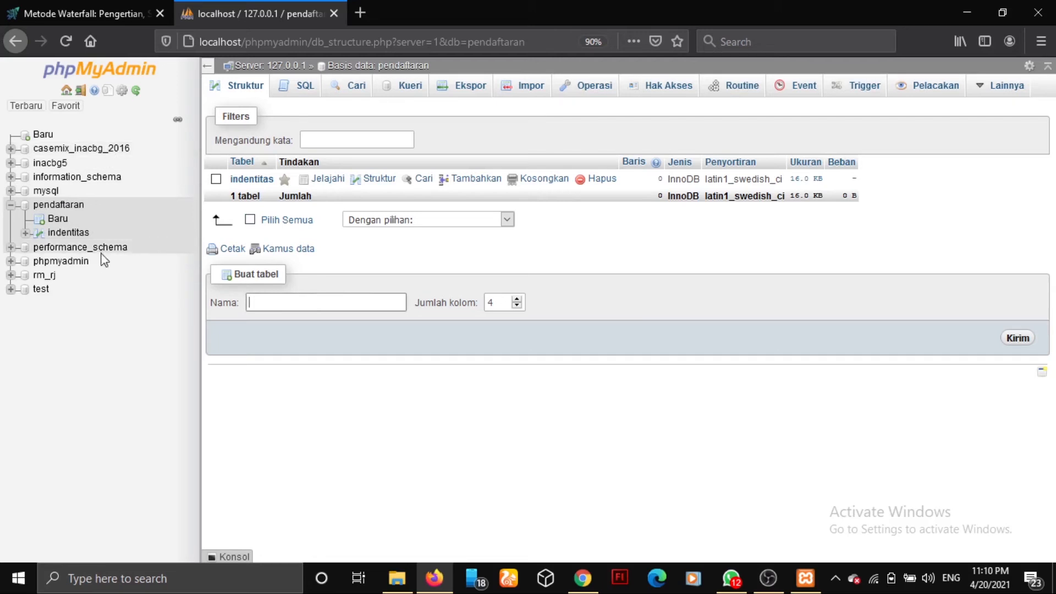
click(70, 233)
click(311, 89)
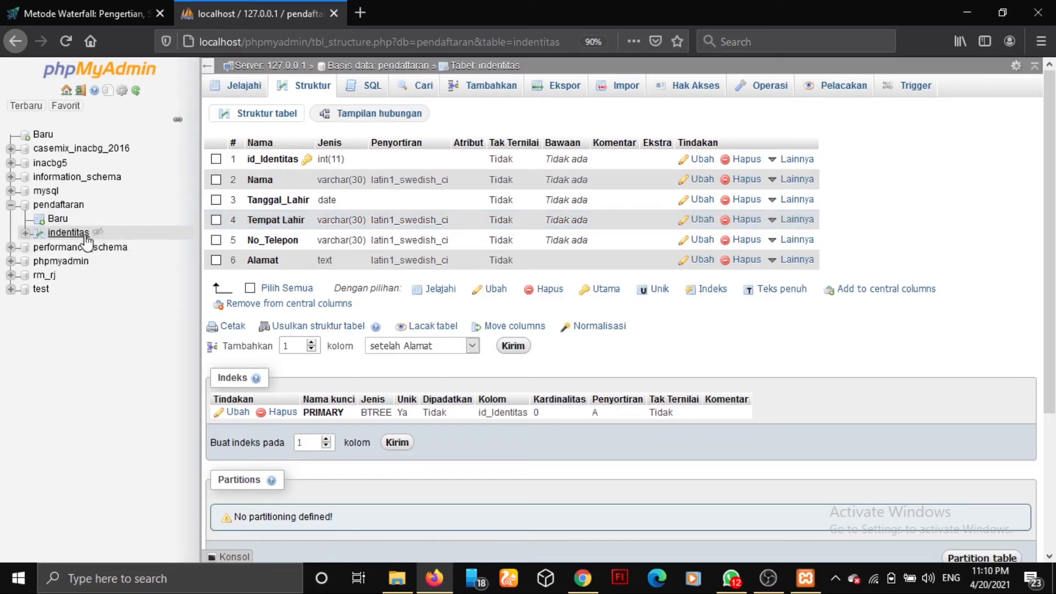
- Start a new table named Nama_Kota with 2 columns in the pendaftaran database
click(55, 207)
click(317, 302)
text(Nama_Kota)
click(517, 306)
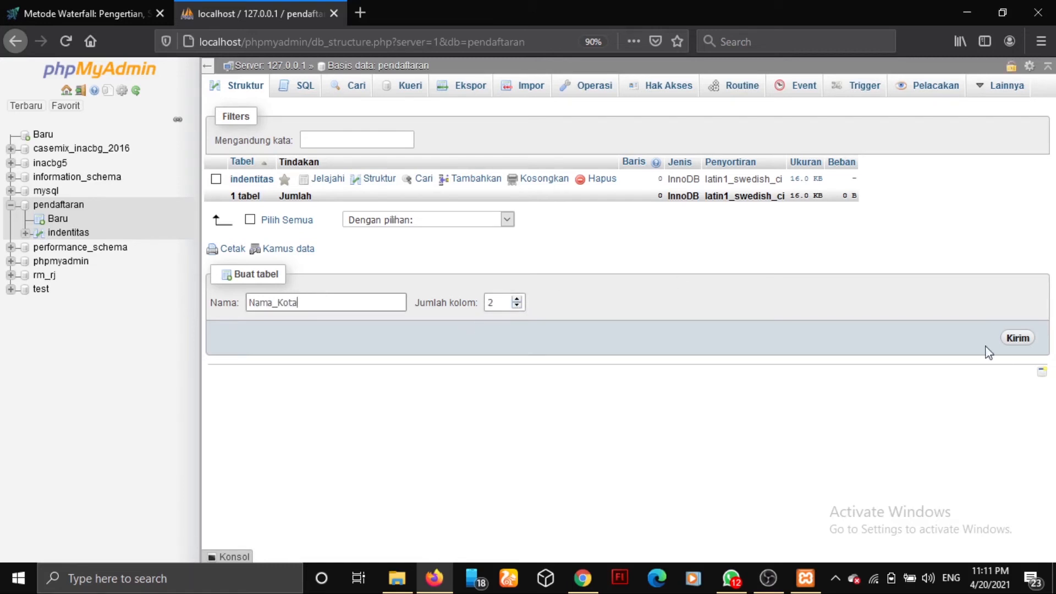
click(1018, 339)
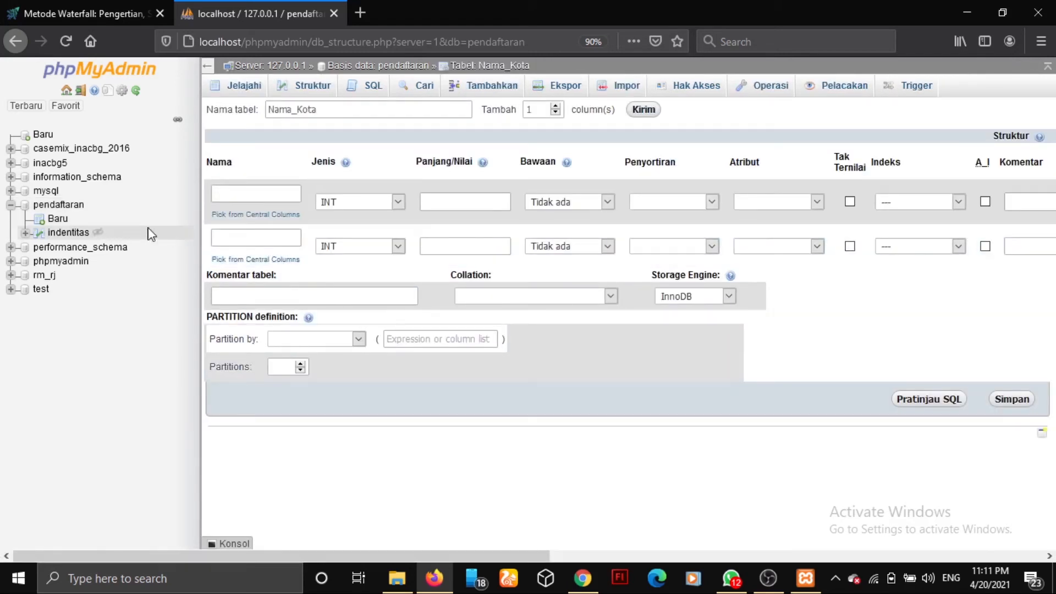
- Name the first column of the Nama_Kota table id_Kota and keep its type as INT
click(238, 194)
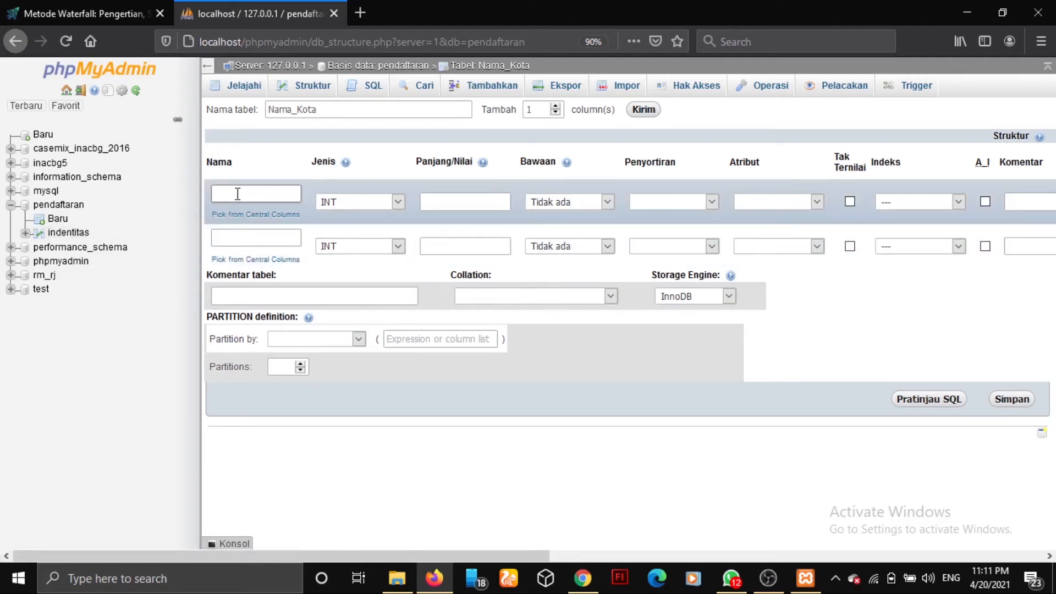
text(id)
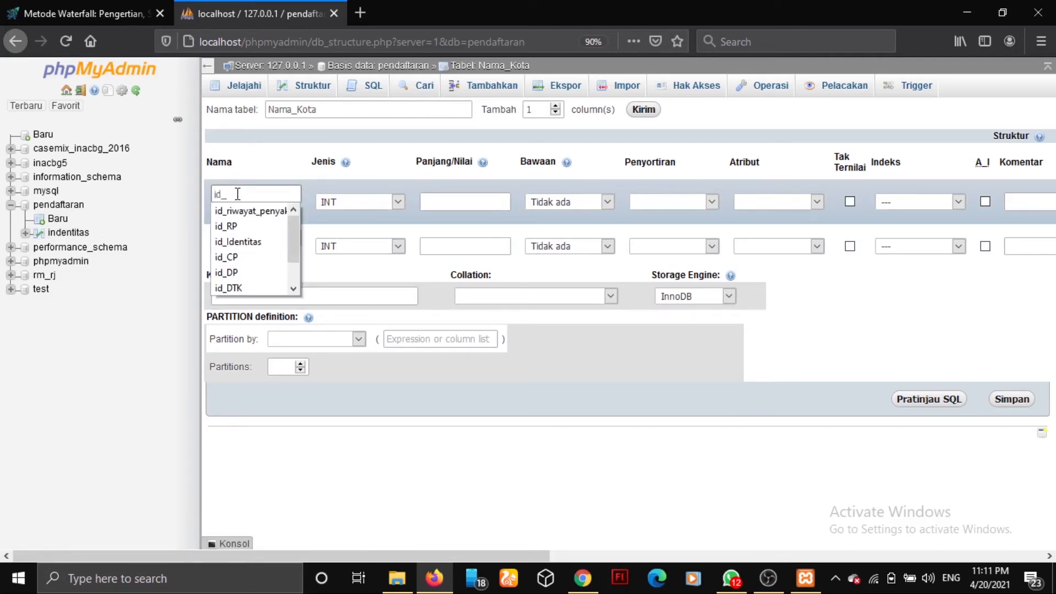
text(_Ko)
key(BackSpace)
key(BackSpace)
text(k)
key(BackSpace)
text(Kot)
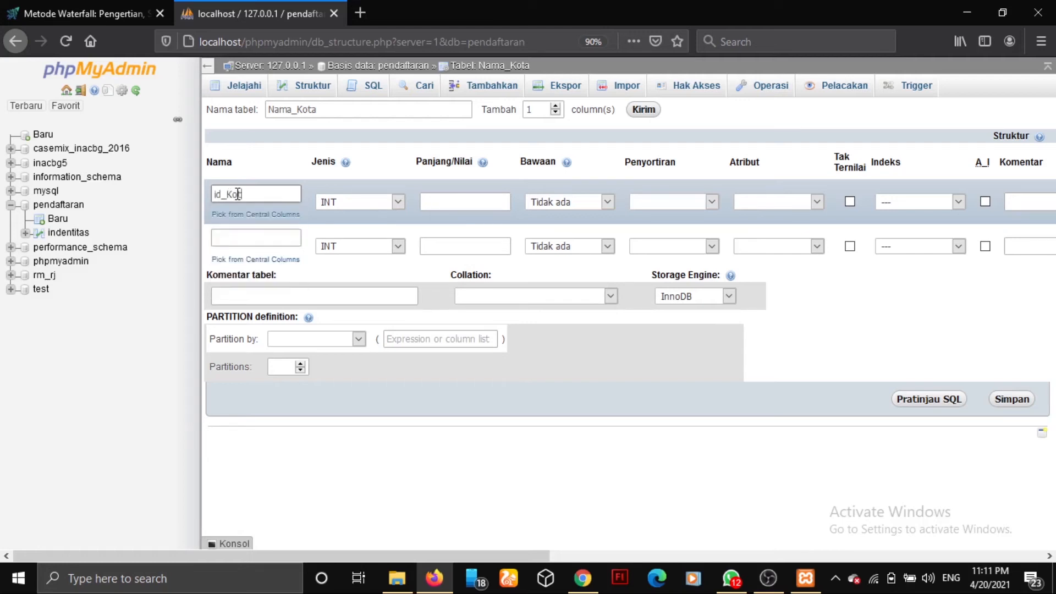
text(a)
click(361, 201)
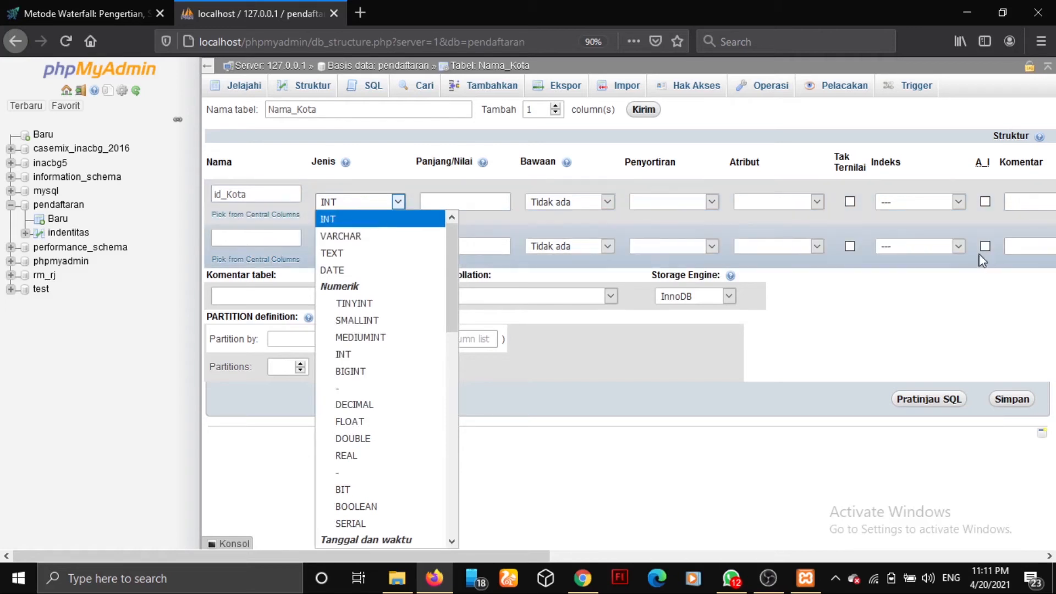
click(938, 365)
- Give the id_Kota column a PRIMARY index
drag(518, 557, 674, 557)
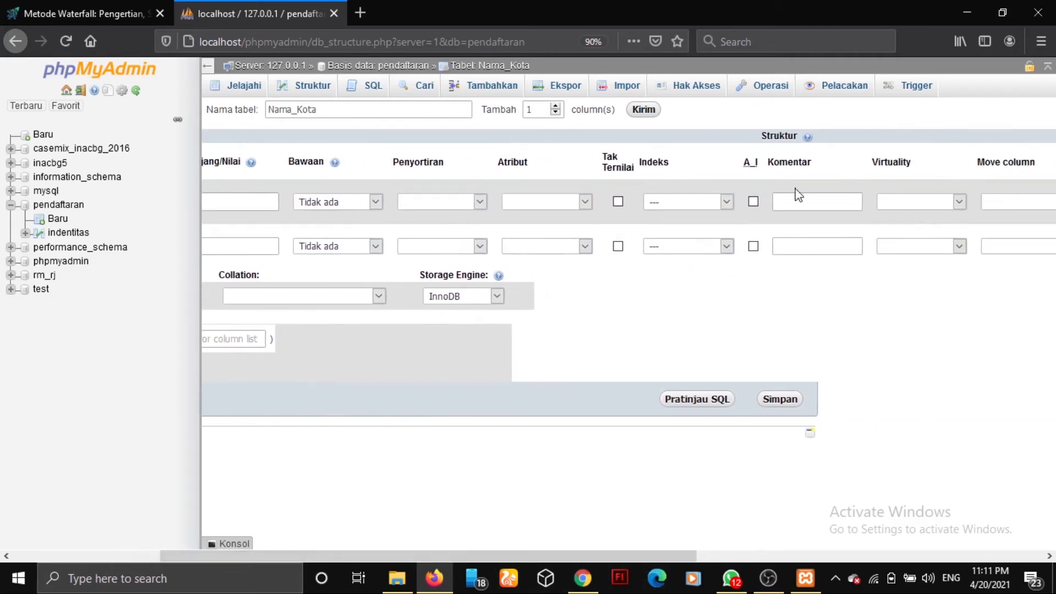
click(619, 247)
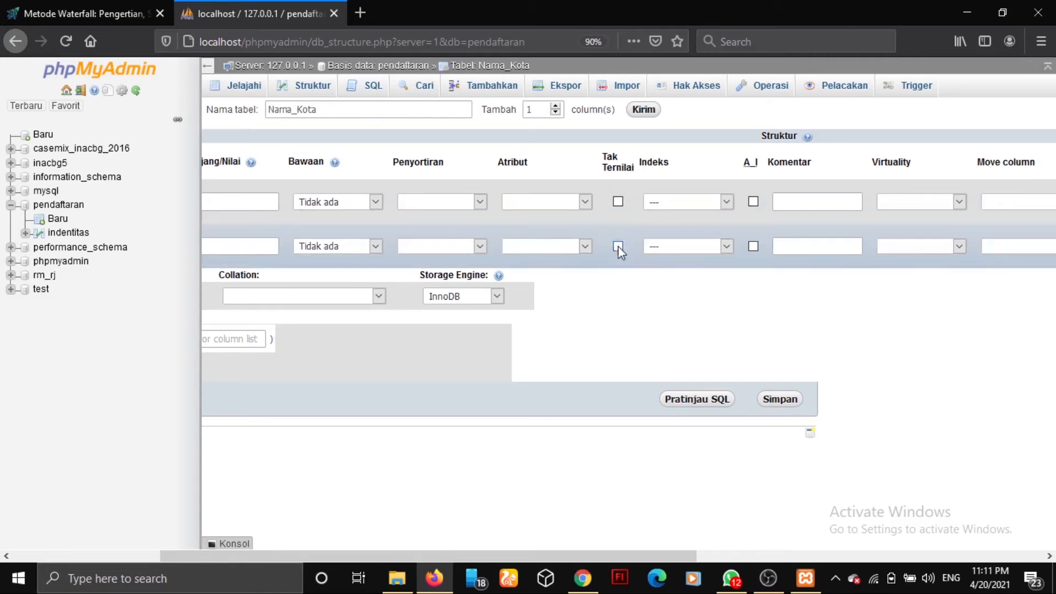
click(725, 202)
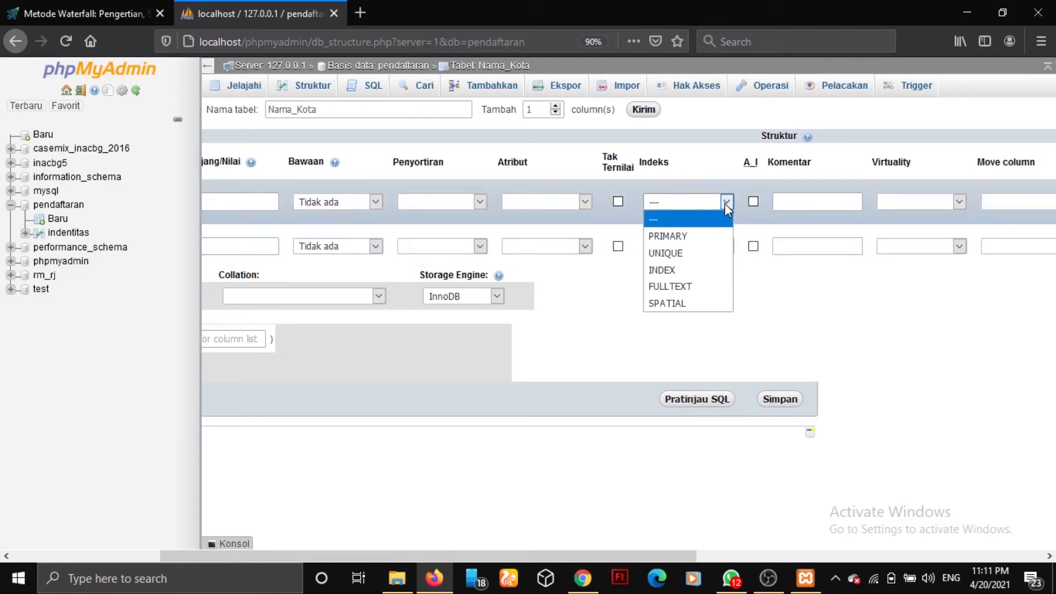
click(703, 237)
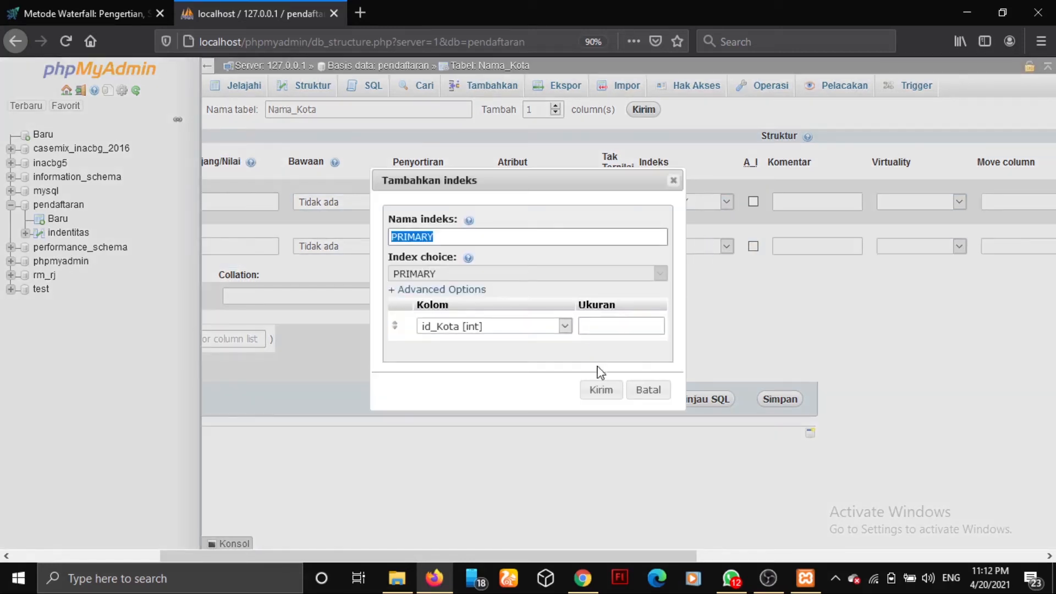
click(605, 397)
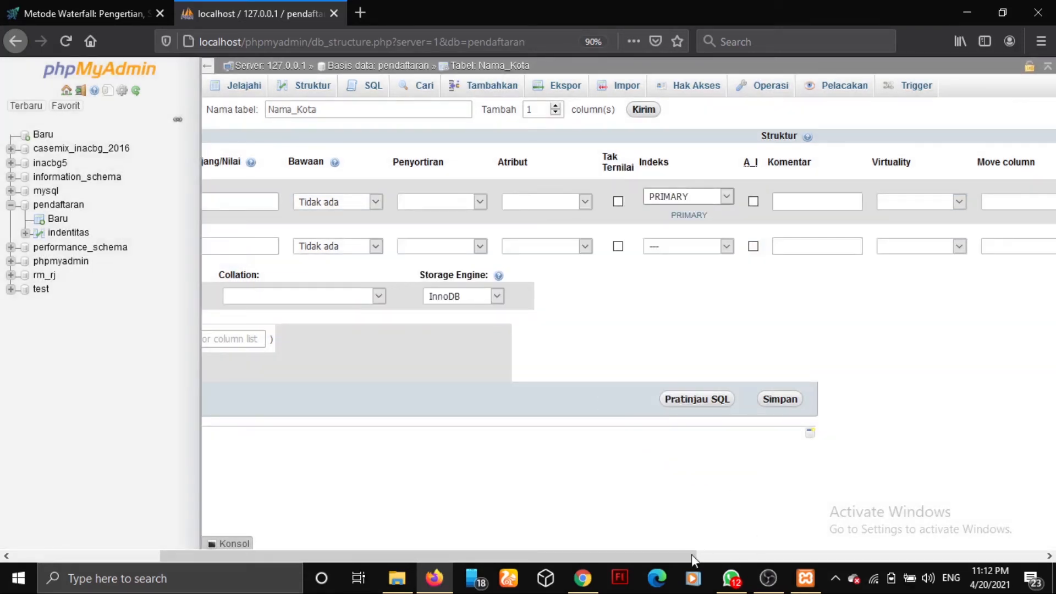
- Name the second column of the new table Nama_Kota
drag(682, 556, 493, 536)
click(270, 237)
text(Nama_)
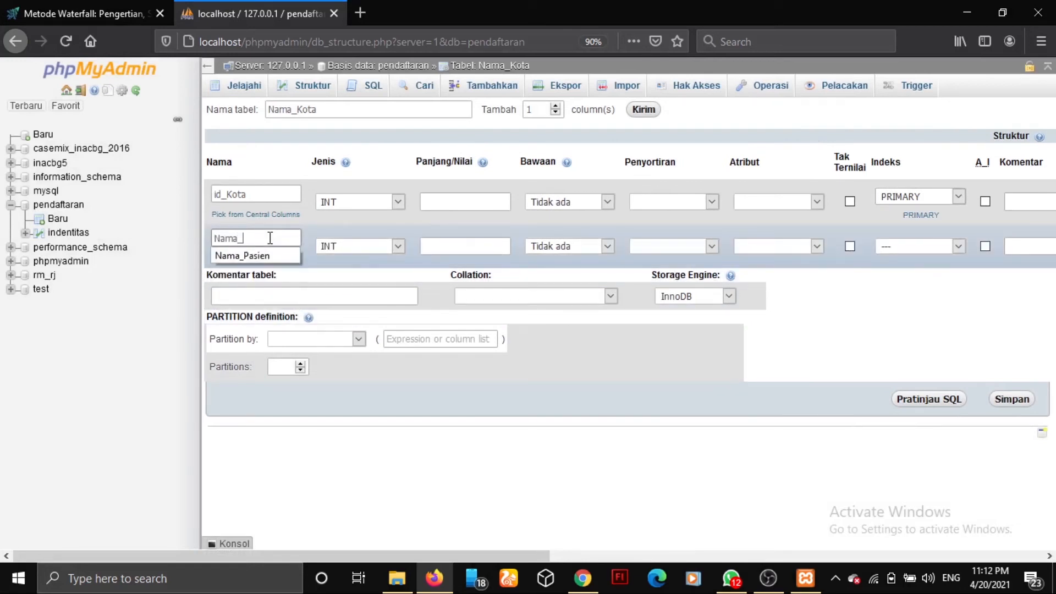
text(Kota)
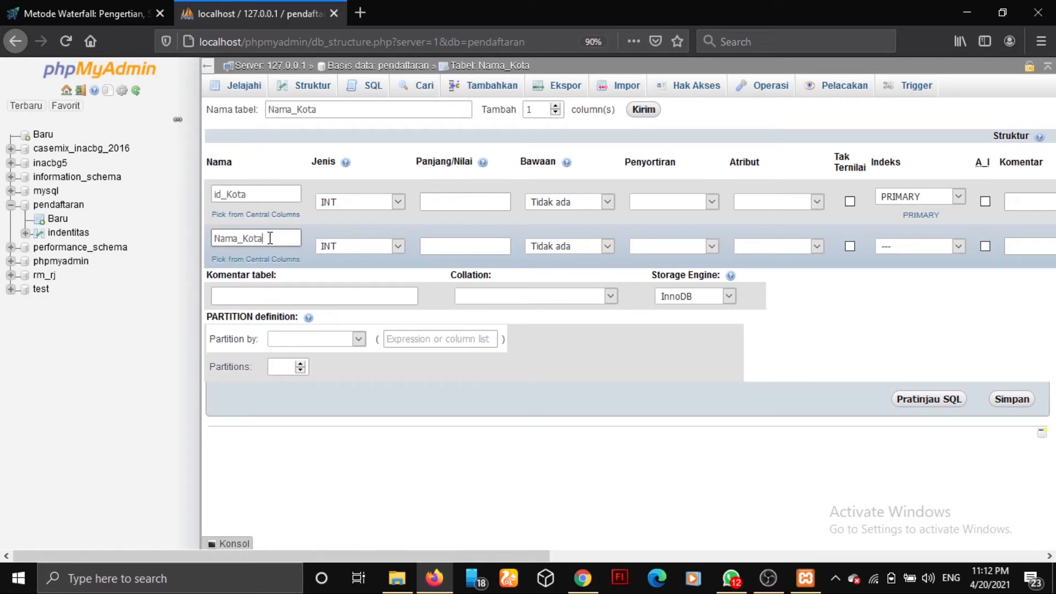
- Set the Nama_Kota column's type to VARCHAR with length 50 and save the table
click(357, 248)
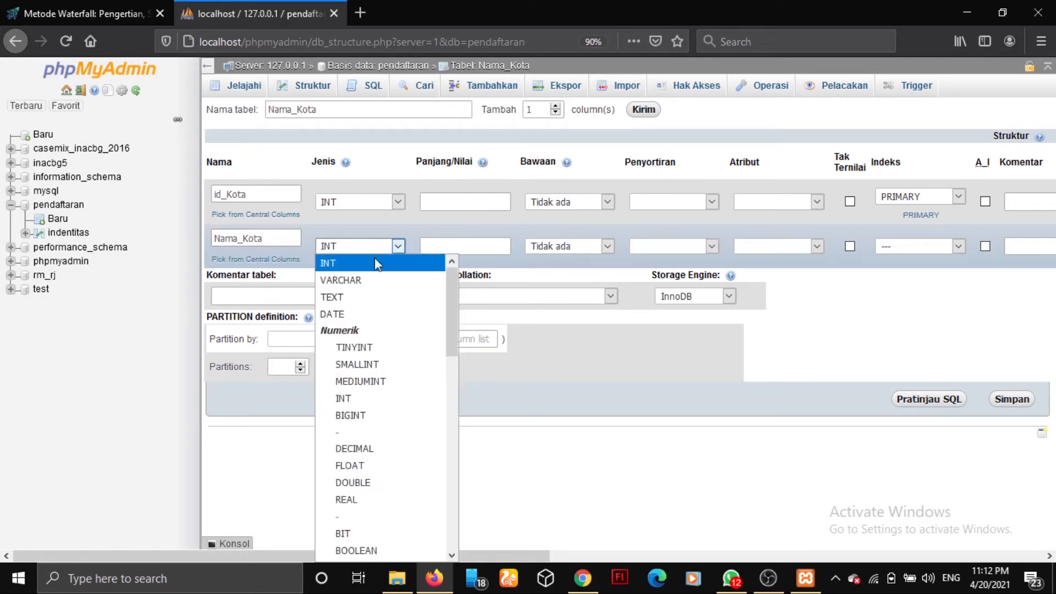
click(379, 281)
click(438, 246)
text(50)
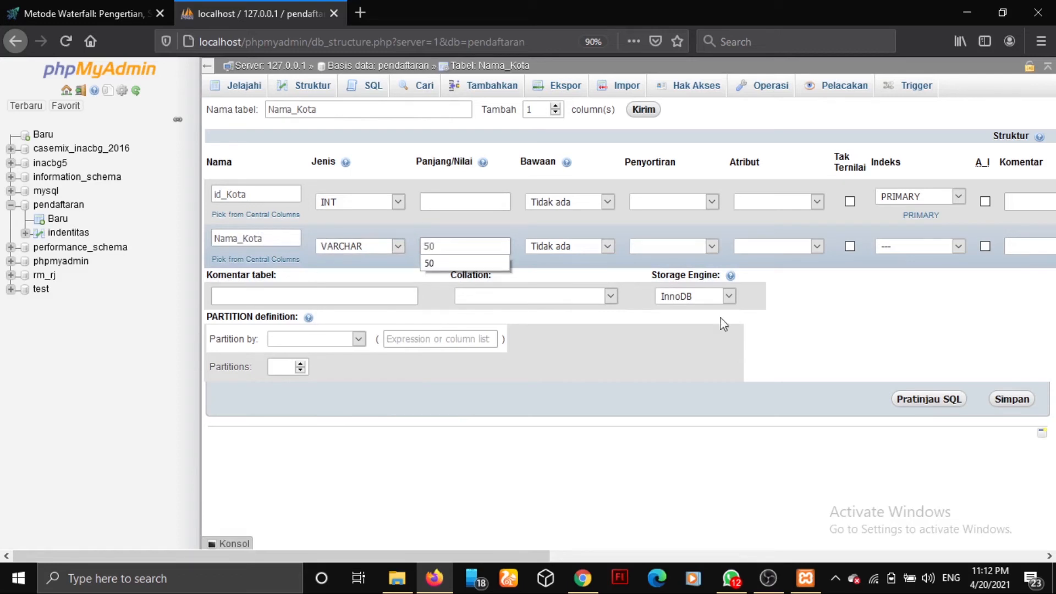
click(945, 333)
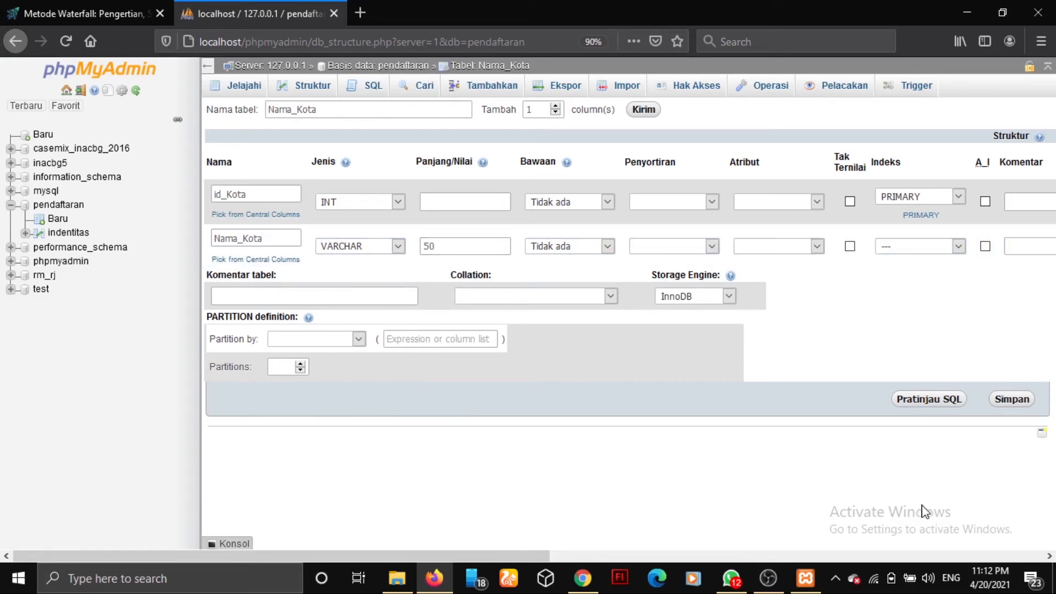
click(1000, 403)
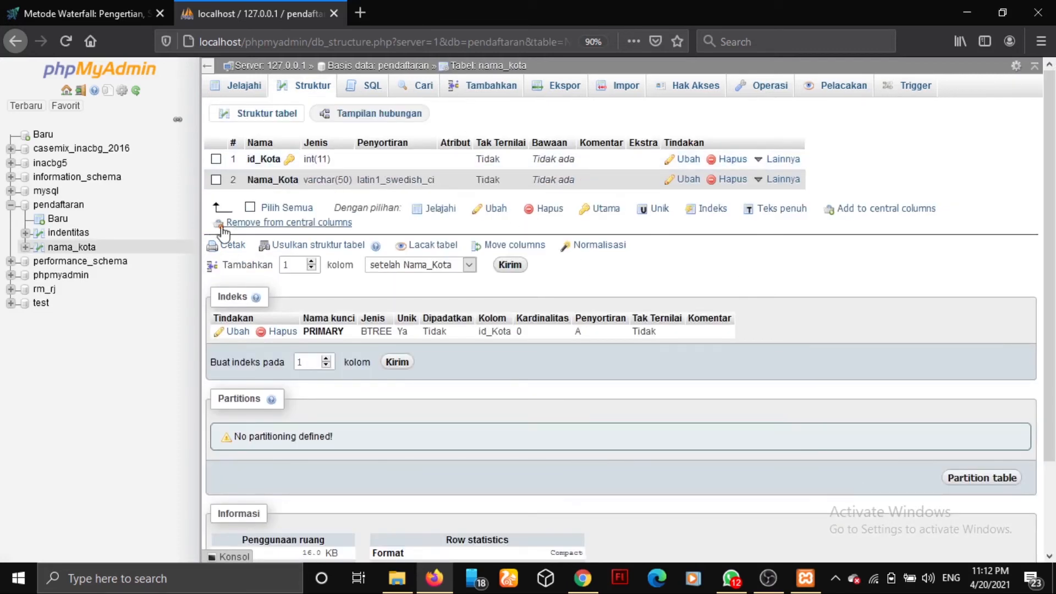
- Open the indentitas table's structure and examine its columns and indexes
click(69, 233)
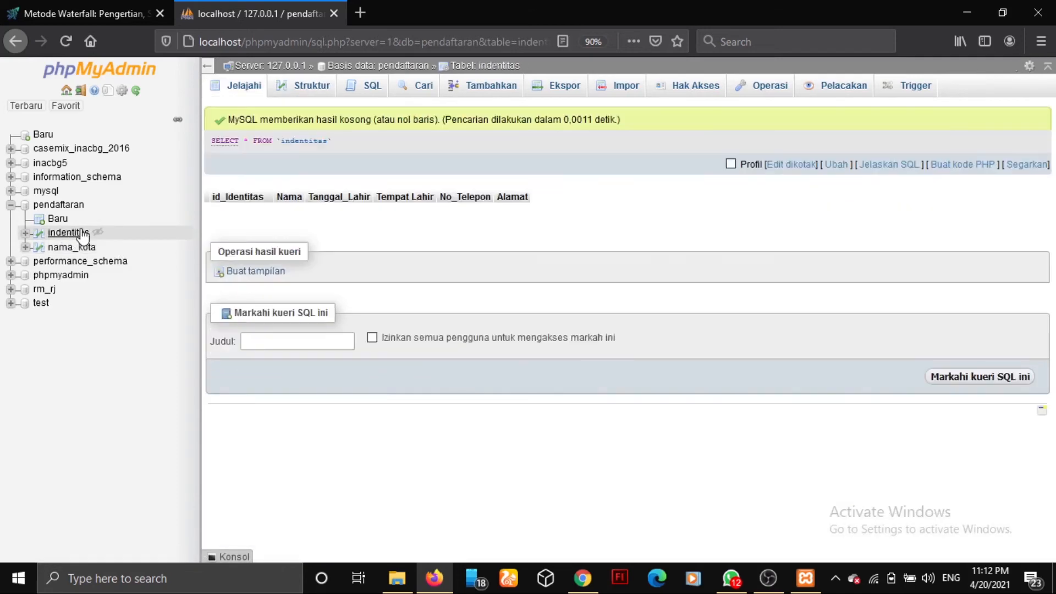
click(310, 87)
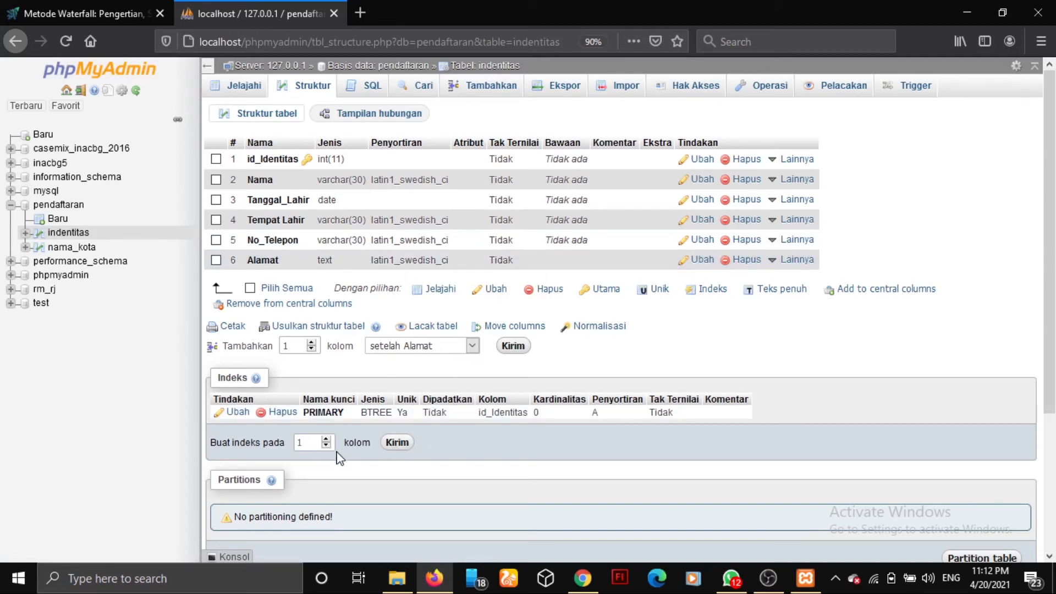
drag(1055, 320, 1055, 378)
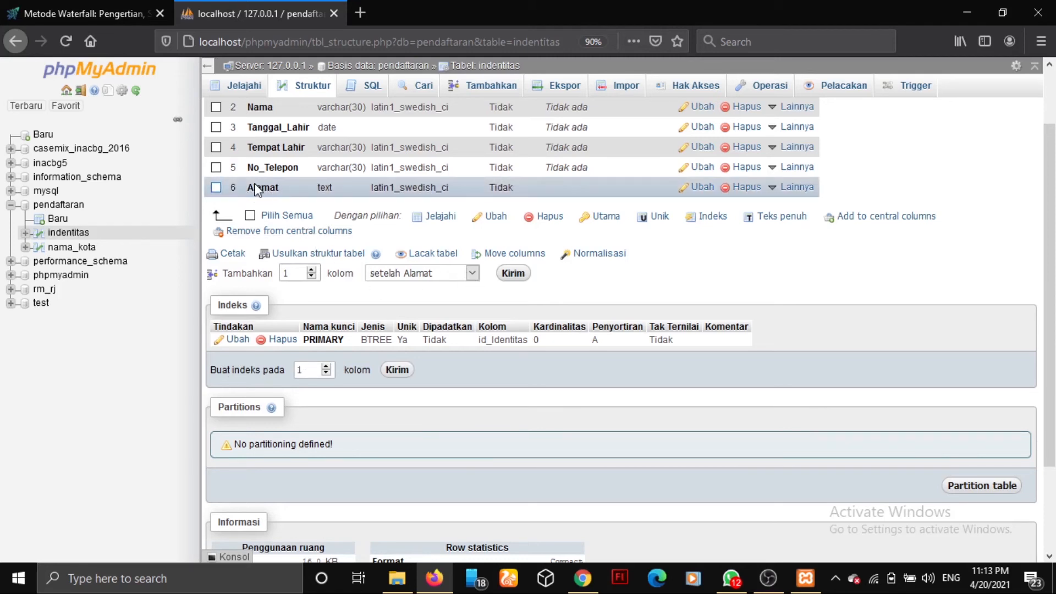
- Start adding one new column after Alamat in the indentitas table
click(461, 277)
click(418, 393)
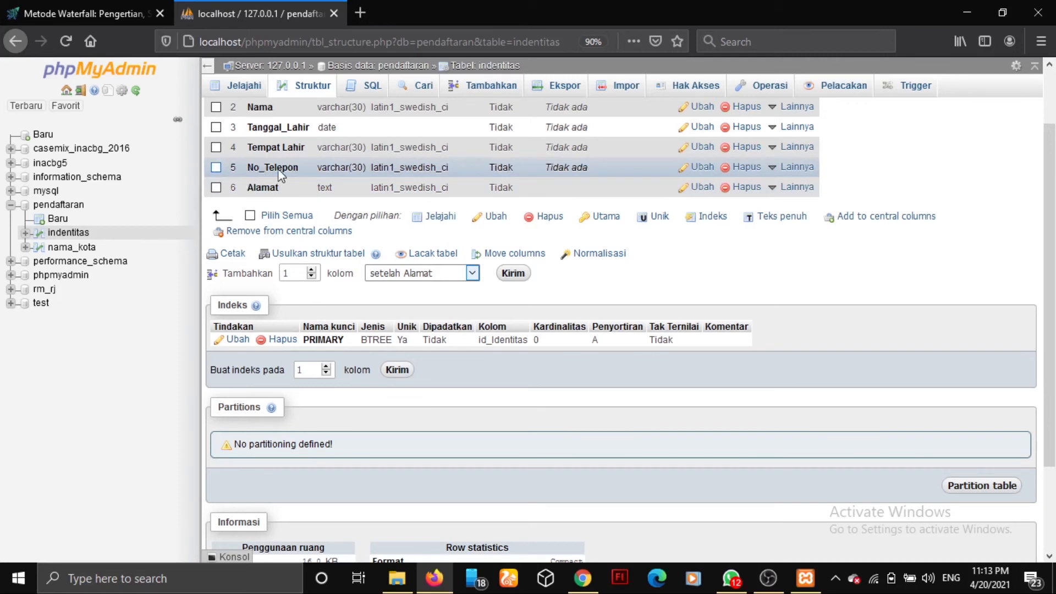
click(435, 273)
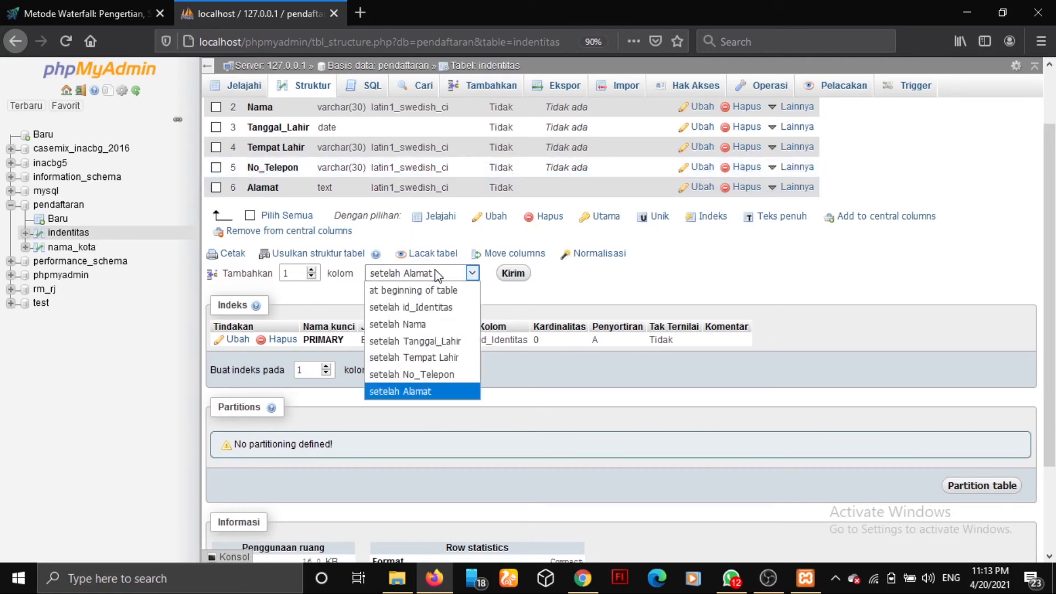
click(418, 374)
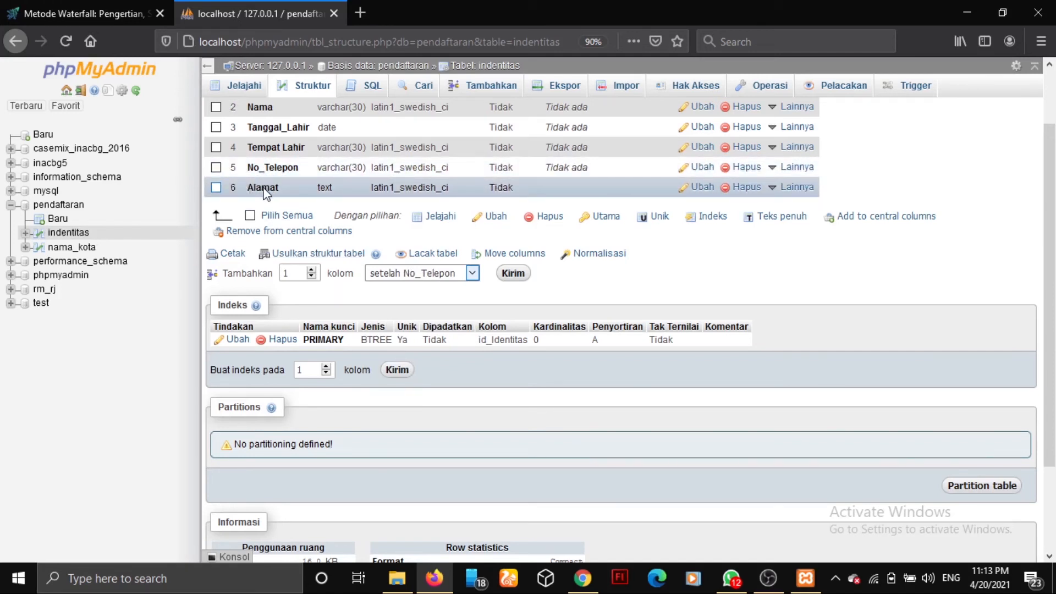
click(435, 273)
click(434, 392)
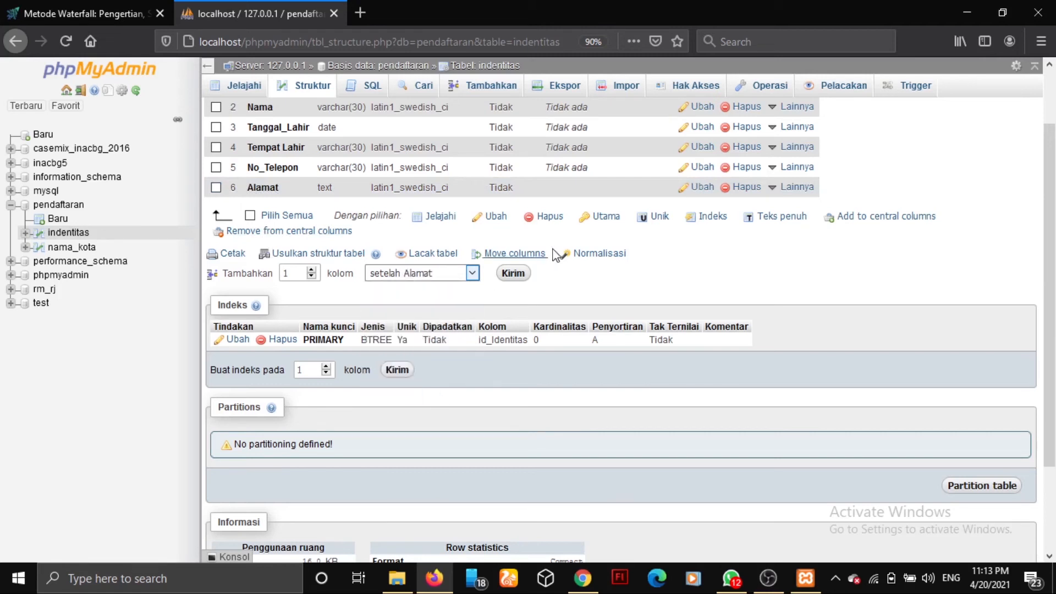
click(513, 274)
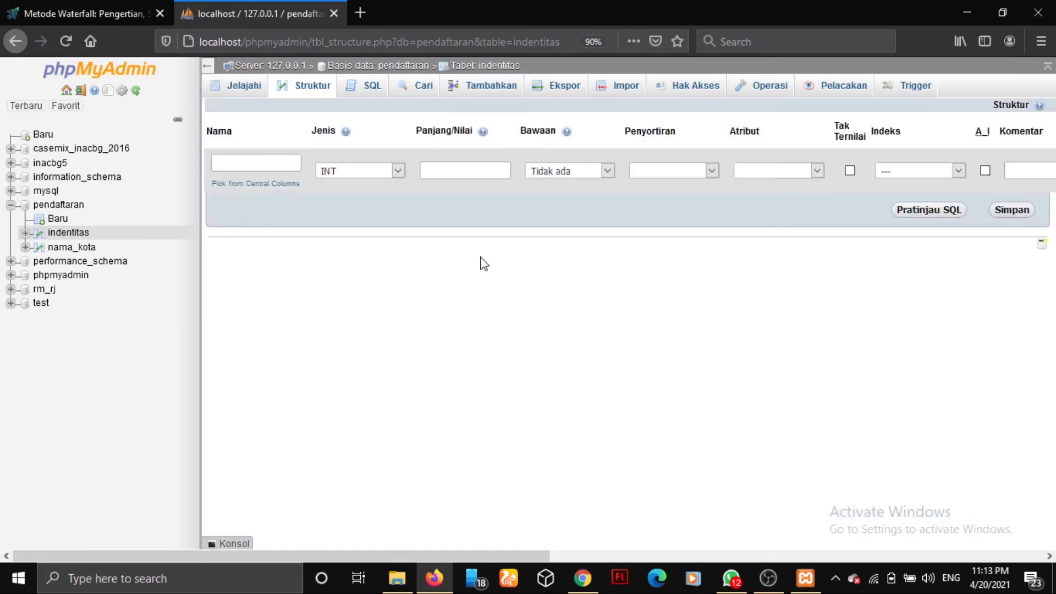
- Name the new column Photo_Diri and set its type to VARCHAR
click(252, 160)
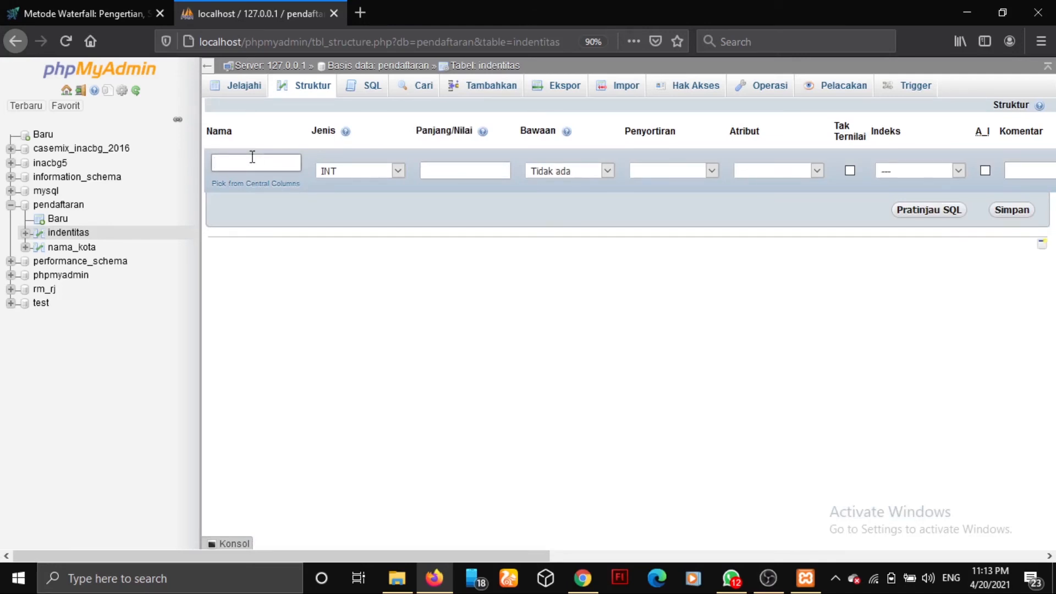
text(Photo_Identitas)
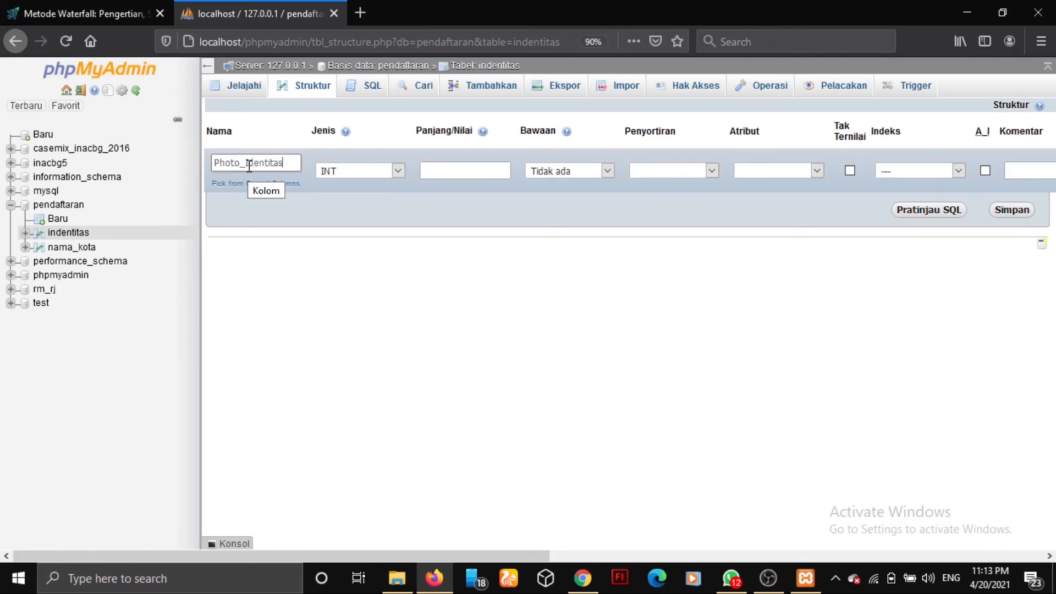
key(BackSpace)
key(BackSpace)
key(BackSpace)
key(BackSpace)
key(BackSpace)
key(BackSpace)
key(BackSpace)
key(BackSpace)
key(BackSpace)
key(BackSpace)
text(_Diri)
click(397, 170)
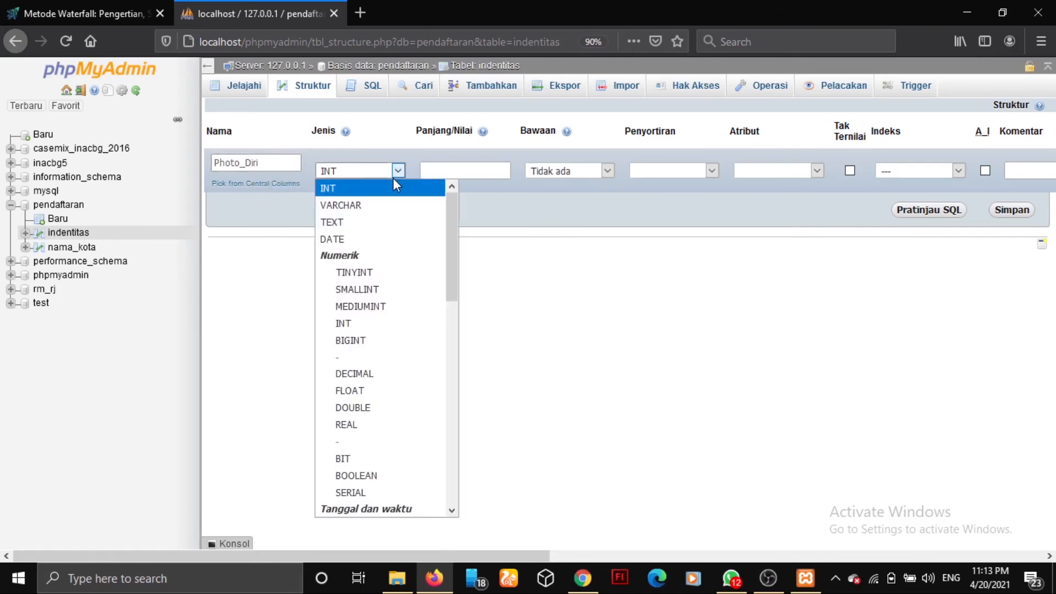
click(373, 209)
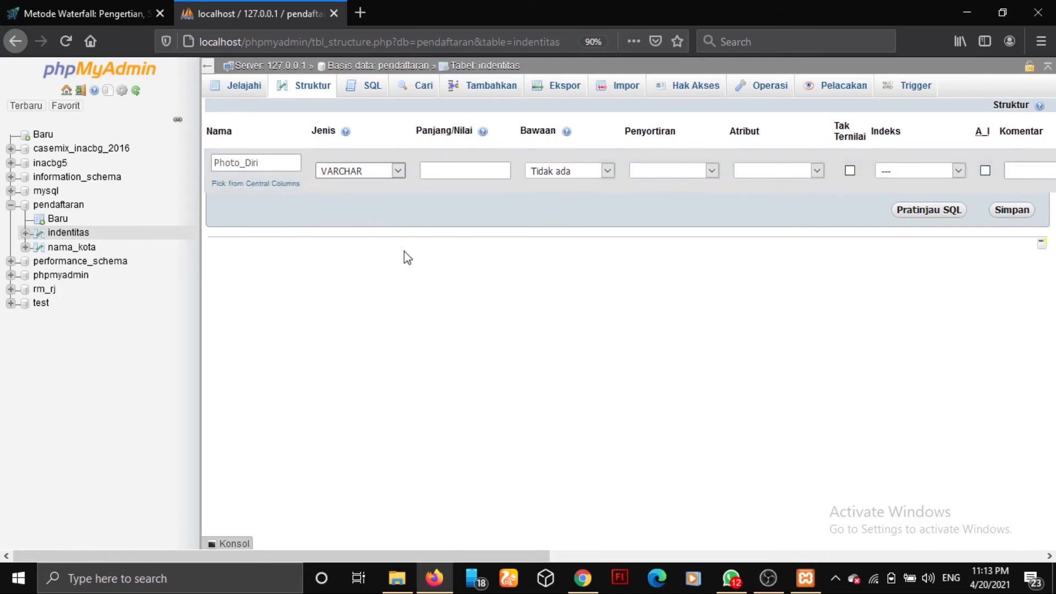
- Examine the remaining attributes of the Photo_Diri column, including its index and type options
drag(536, 556, 749, 575)
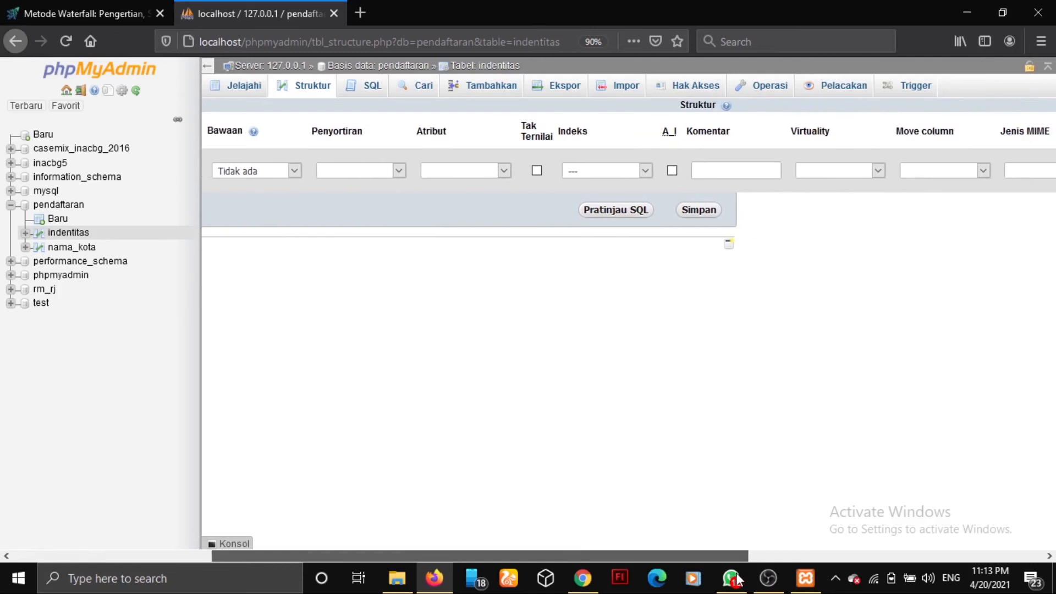
click(640, 170)
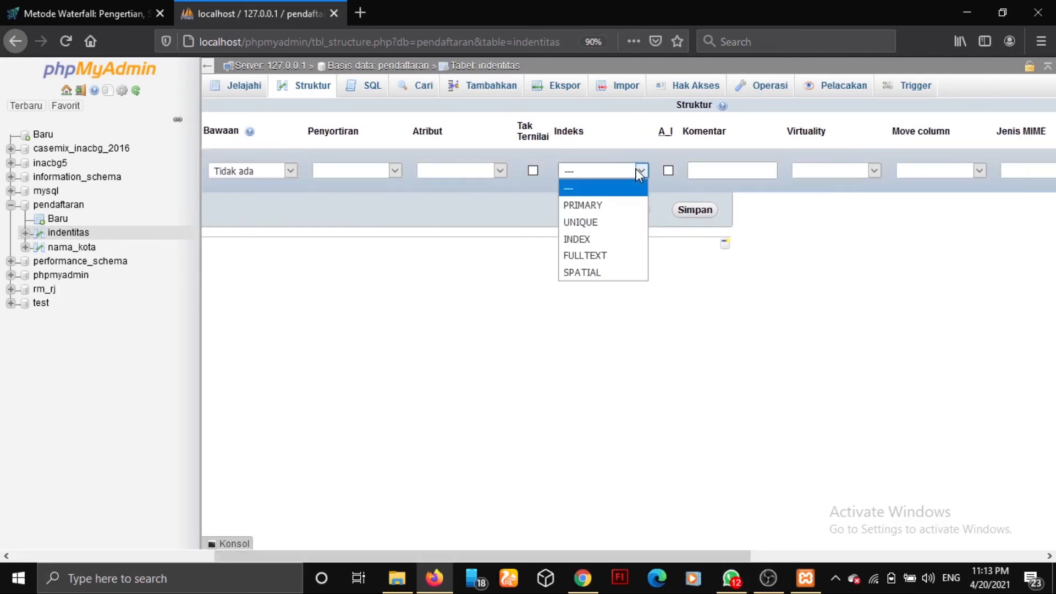
click(781, 322)
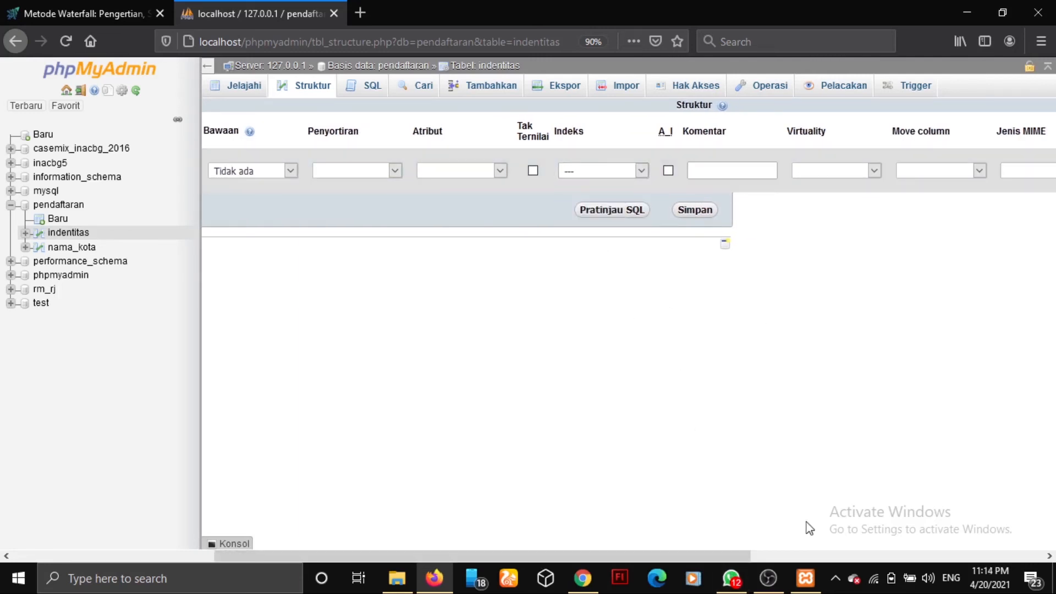
drag(741, 553, 462, 553)
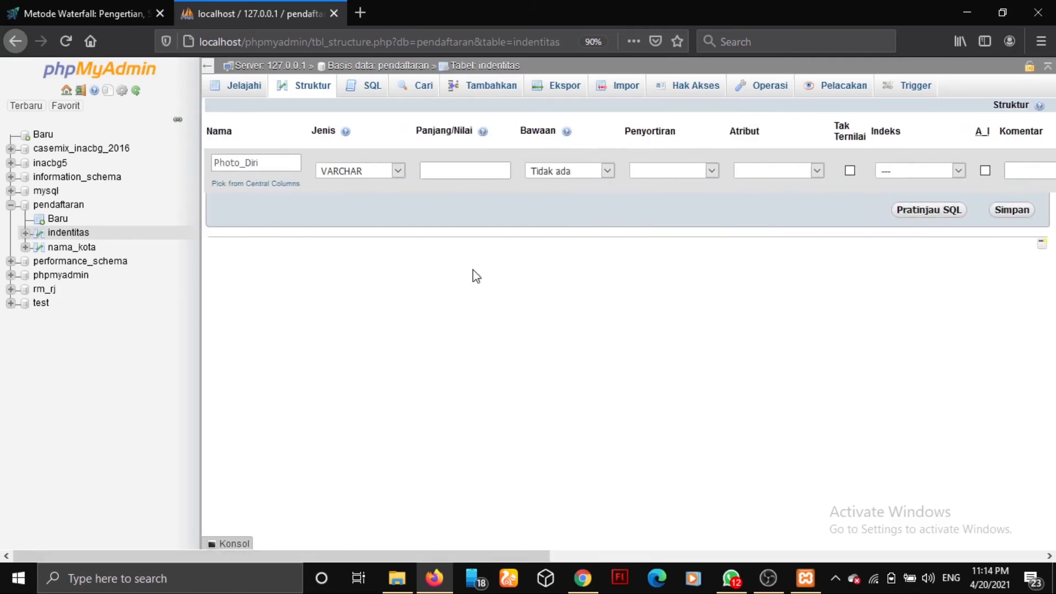
drag(523, 552, 679, 569)
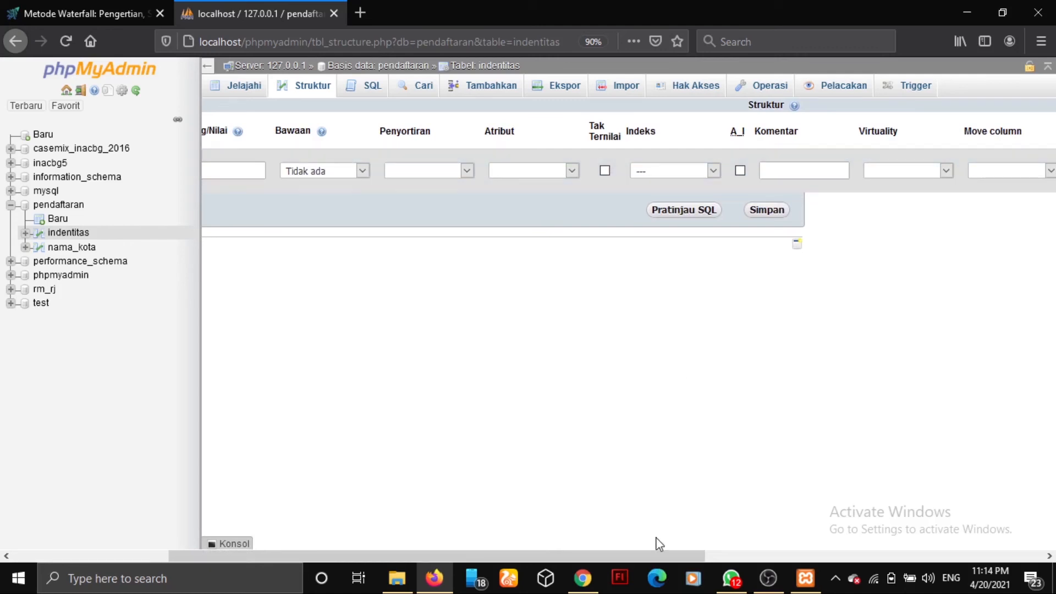
drag(655, 553, 424, 542)
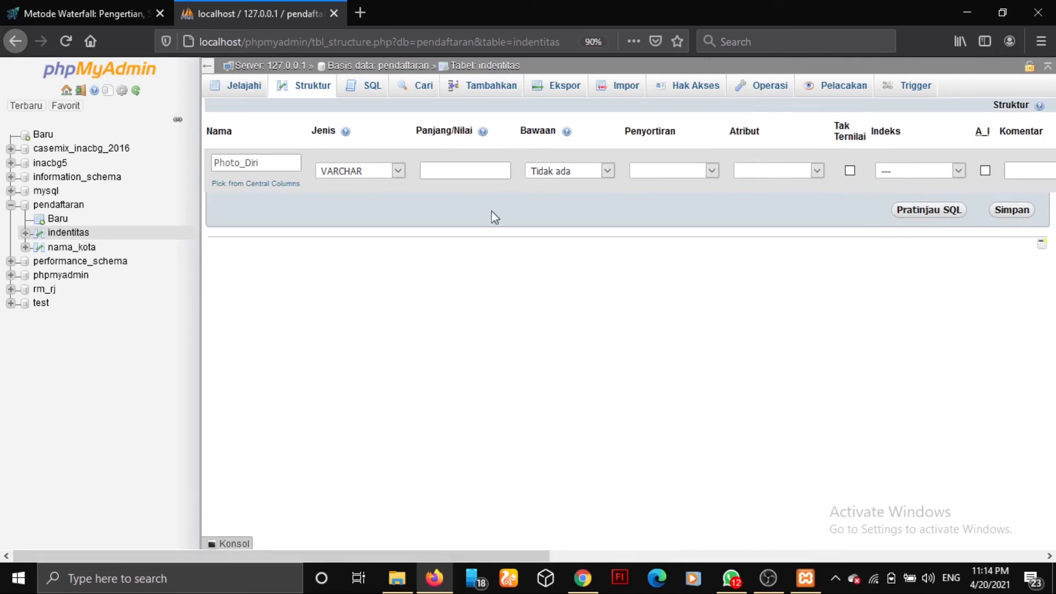
click(476, 172)
click(398, 171)
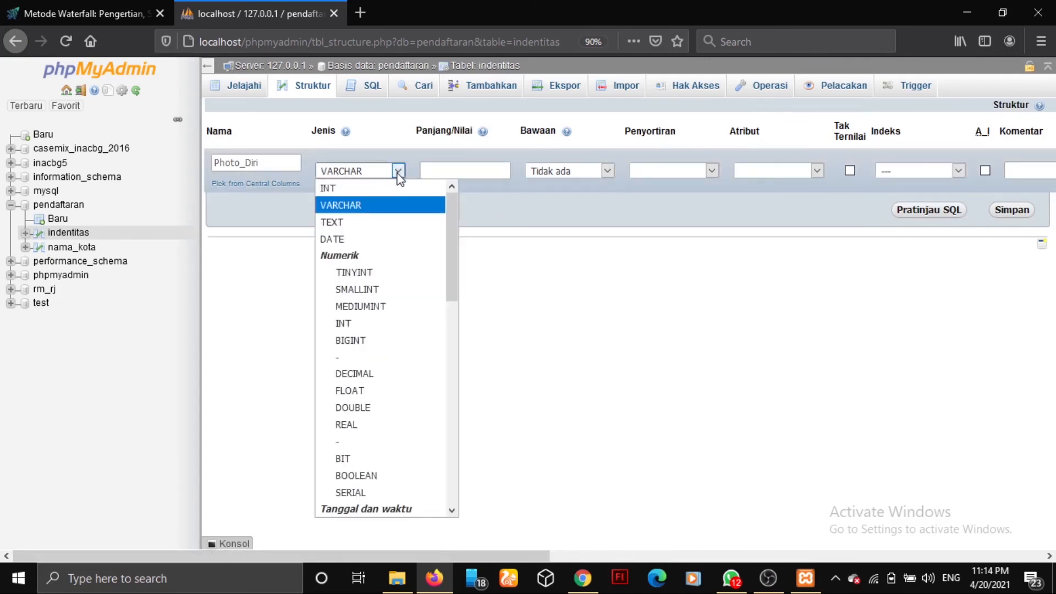
click(397, 173)
click(430, 172)
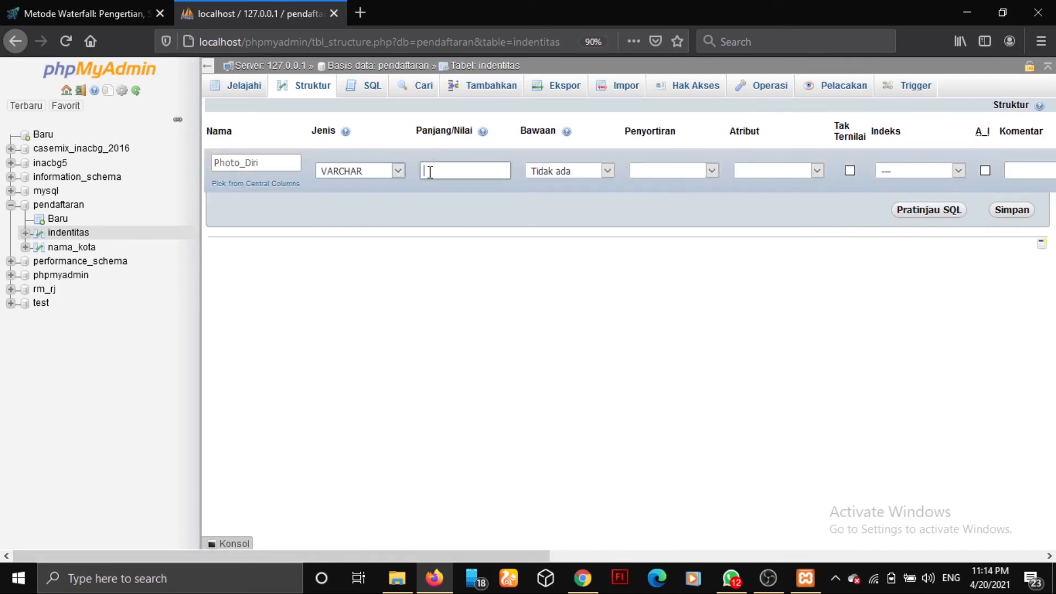
click(430, 173)
click(322, 260)
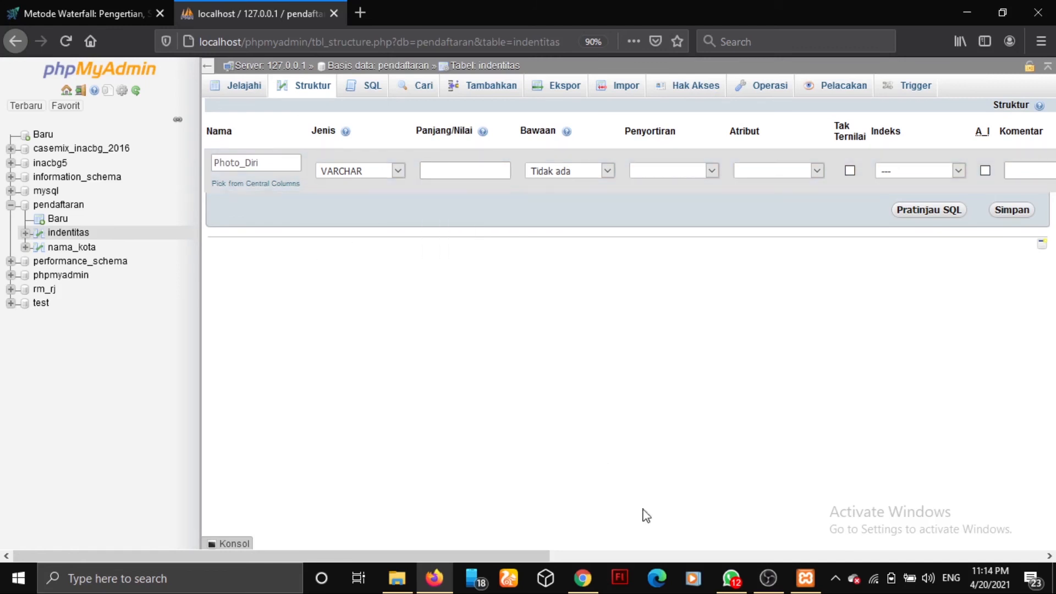
- Set the Photo_Diri column's length to 50 and save it to the indentitas table
click(483, 170)
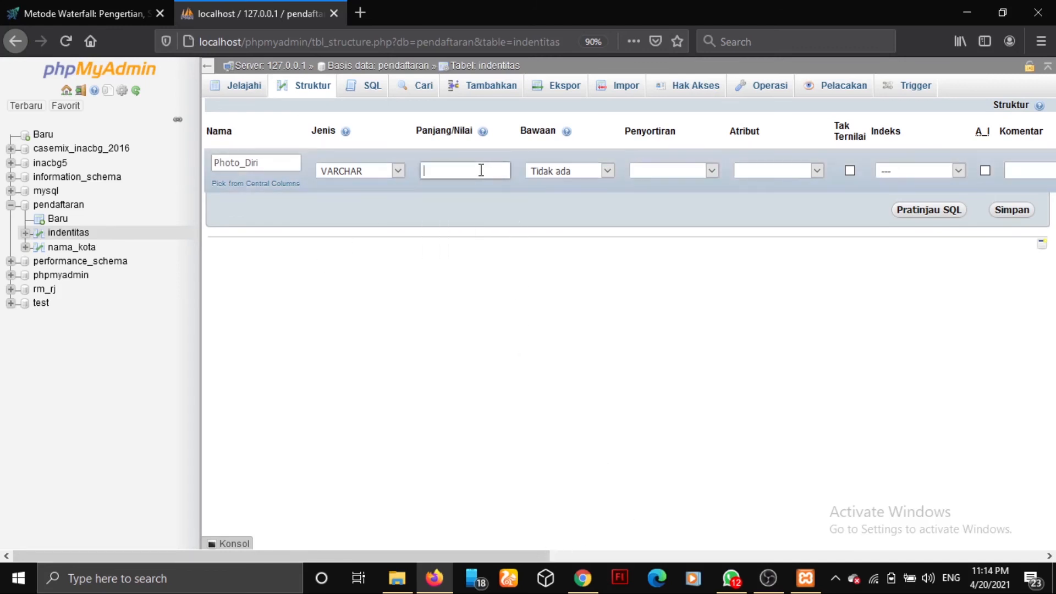
click(1004, 215)
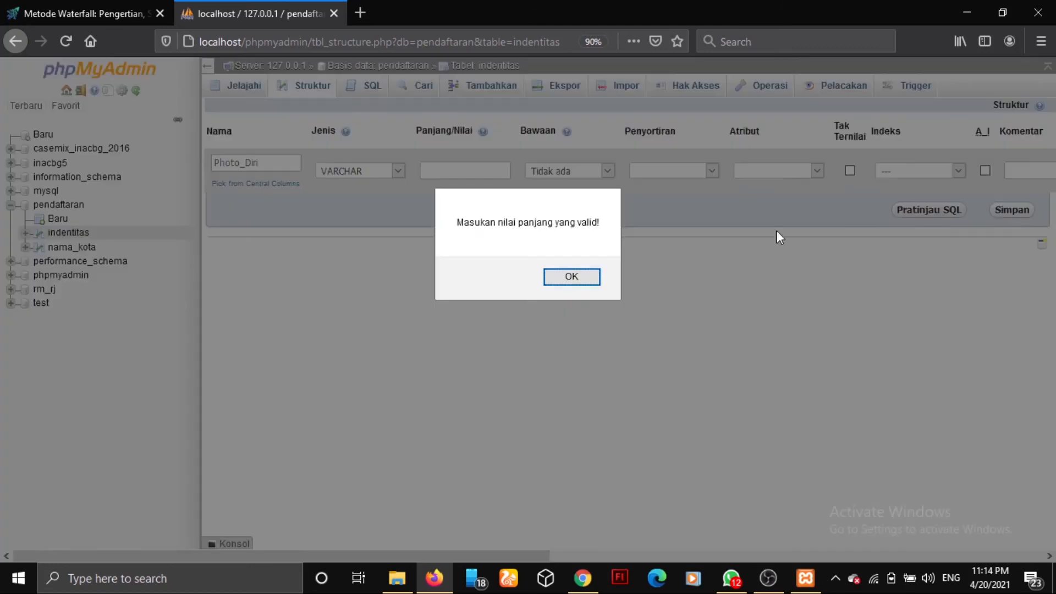
click(572, 277)
click(486, 170)
text(50)
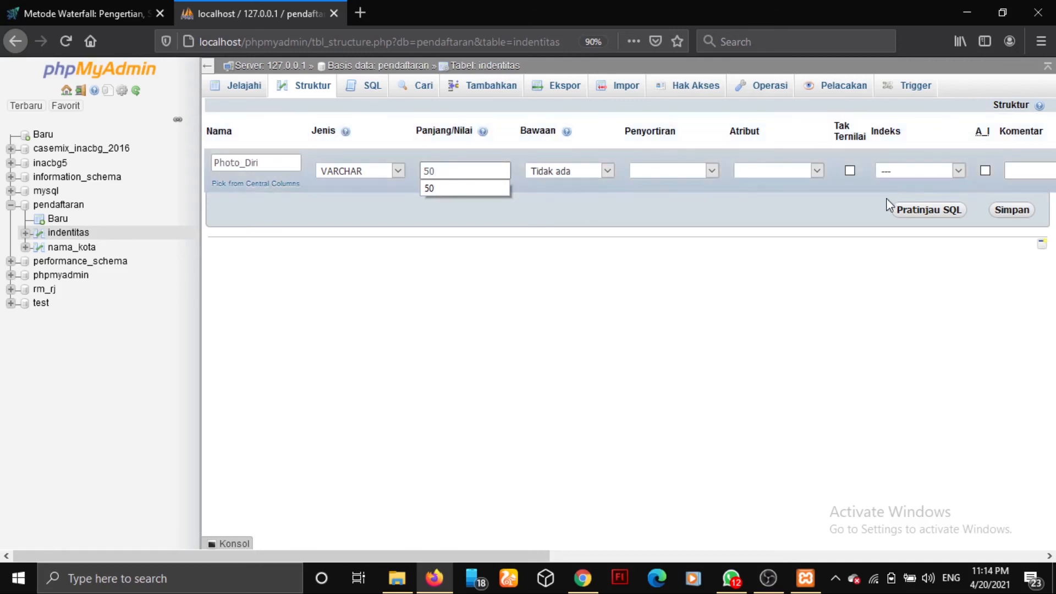
click(695, 316)
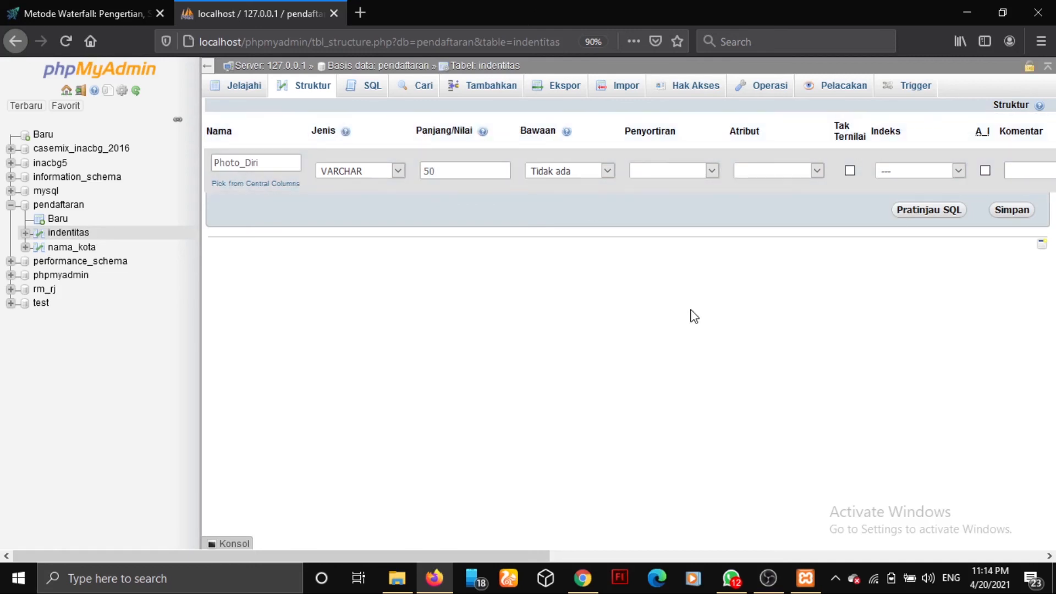
click(1016, 213)
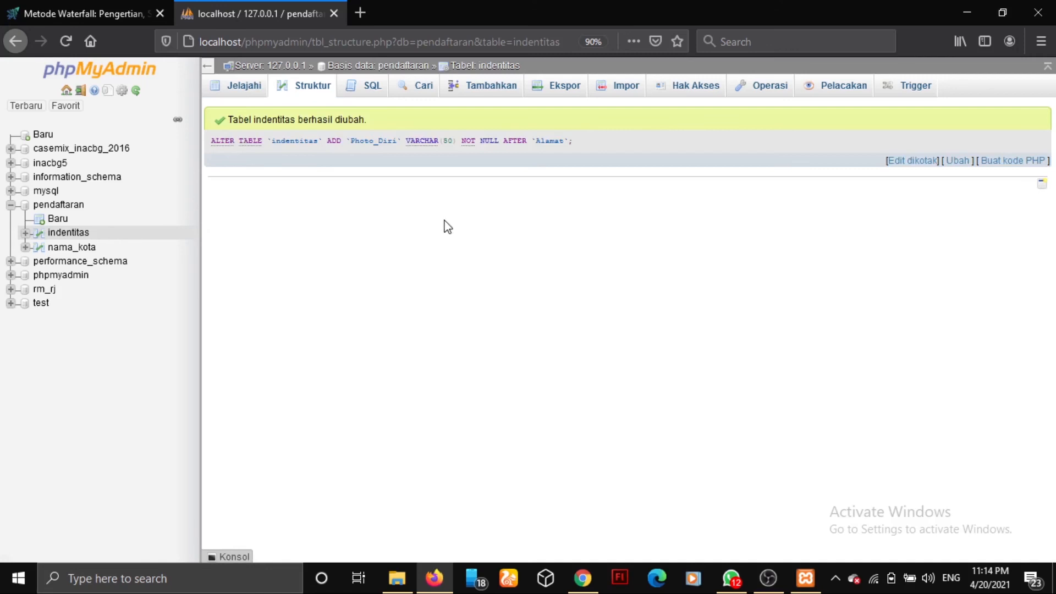
- Review the columns of the indentitas and nama_kota tables, ending at the pendaftaran database's table list
click(68, 232)
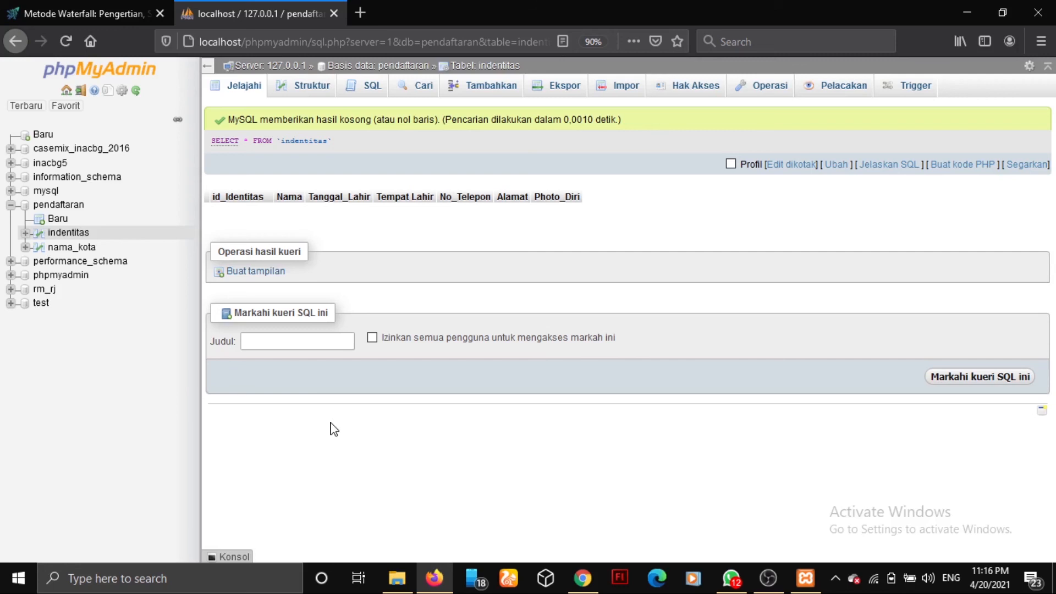
click(75, 249)
click(68, 233)
click(76, 247)
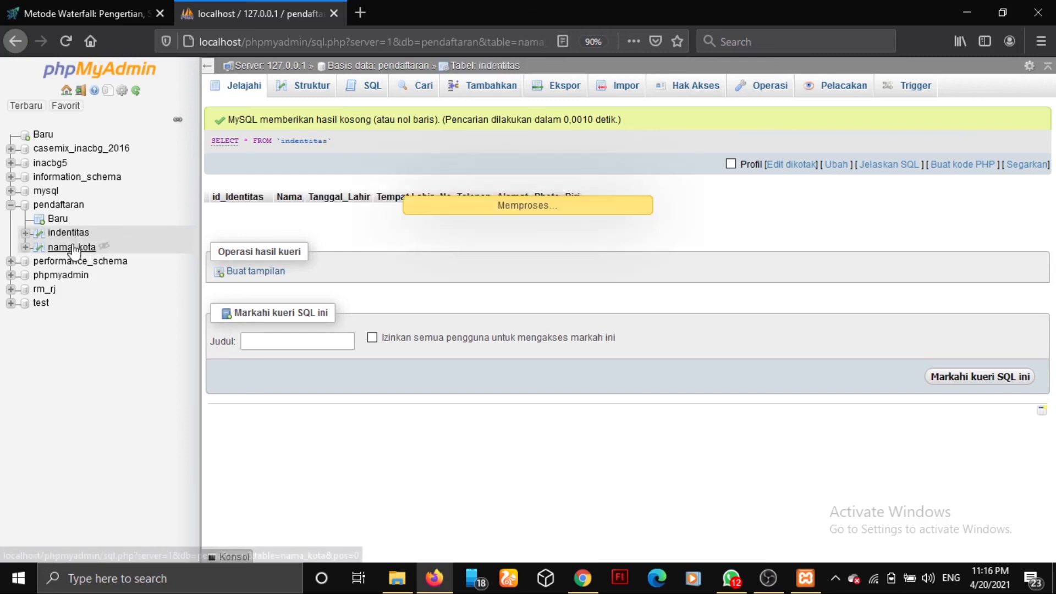
click(75, 235)
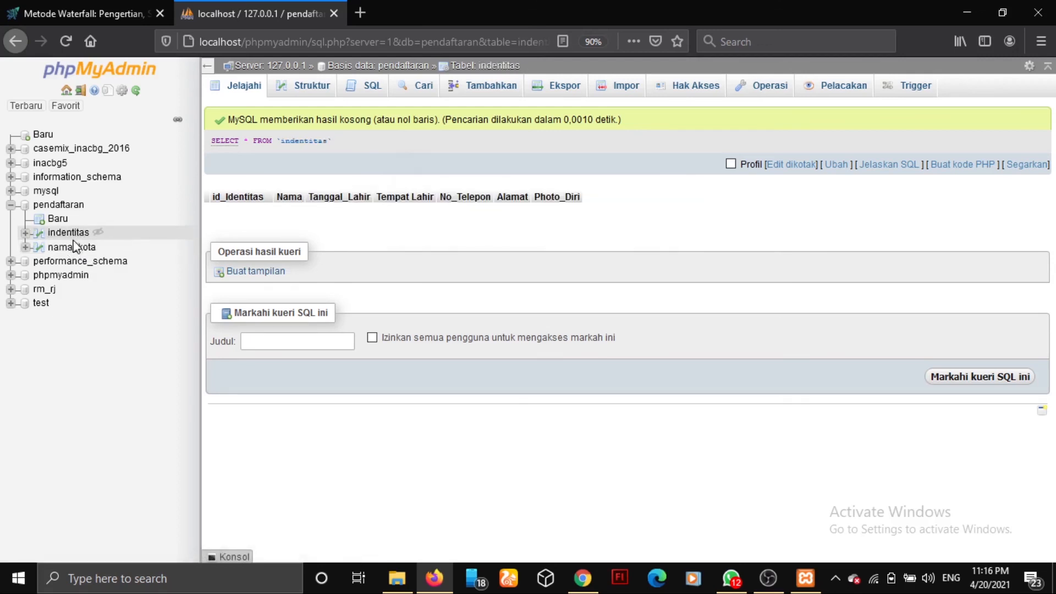
click(76, 246)
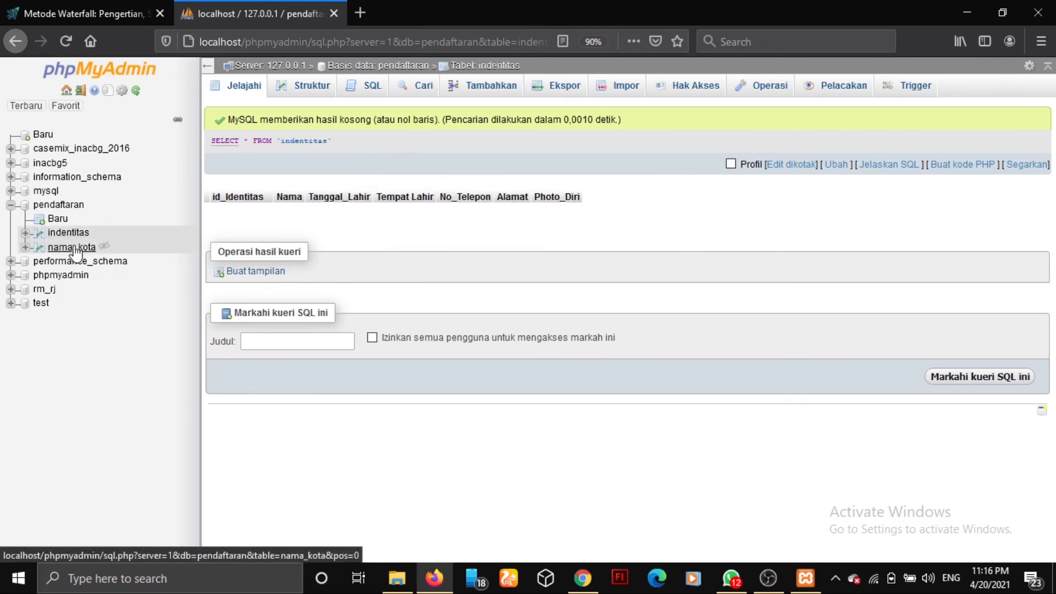
click(72, 233)
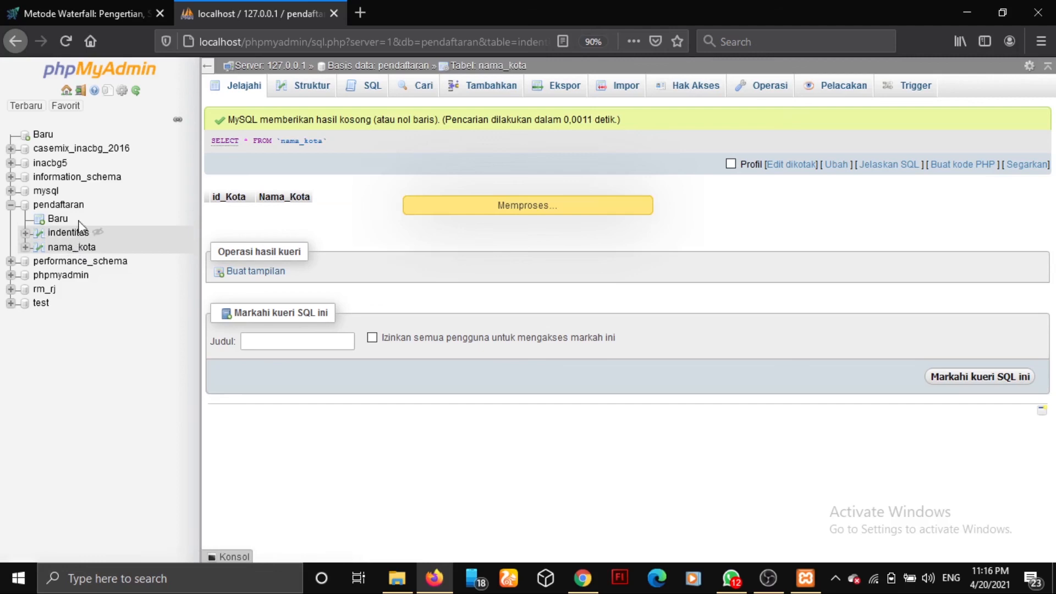
click(75, 207)
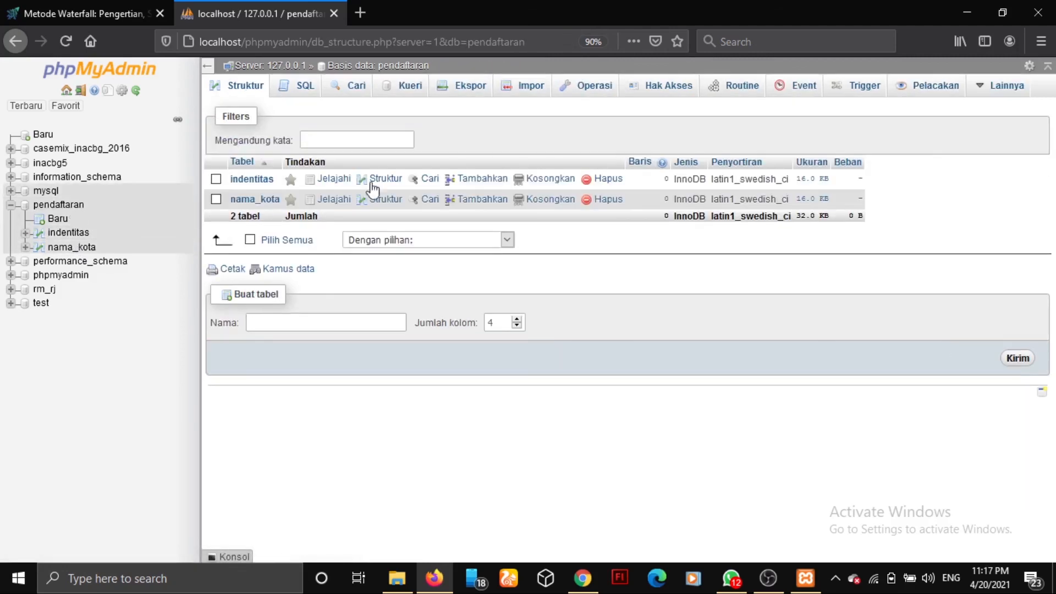
click(977, 2)
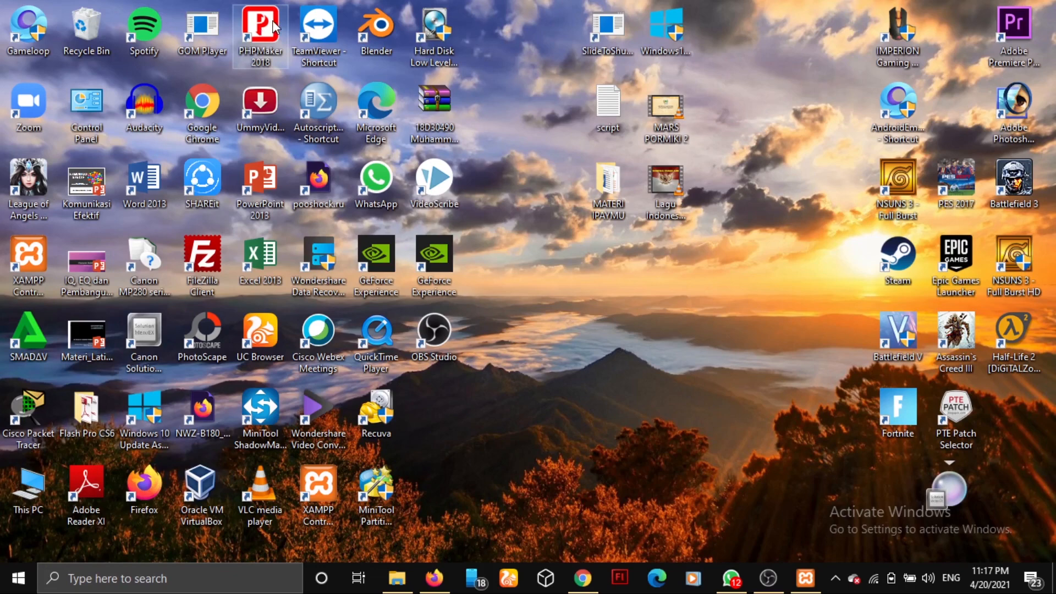
click(433, 577)
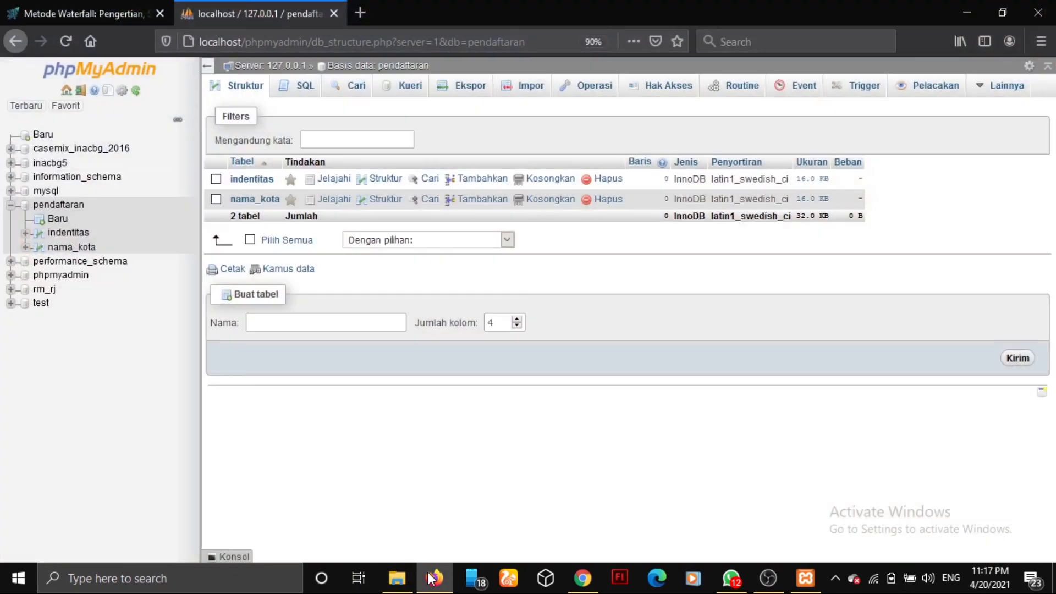
click(62, 206)
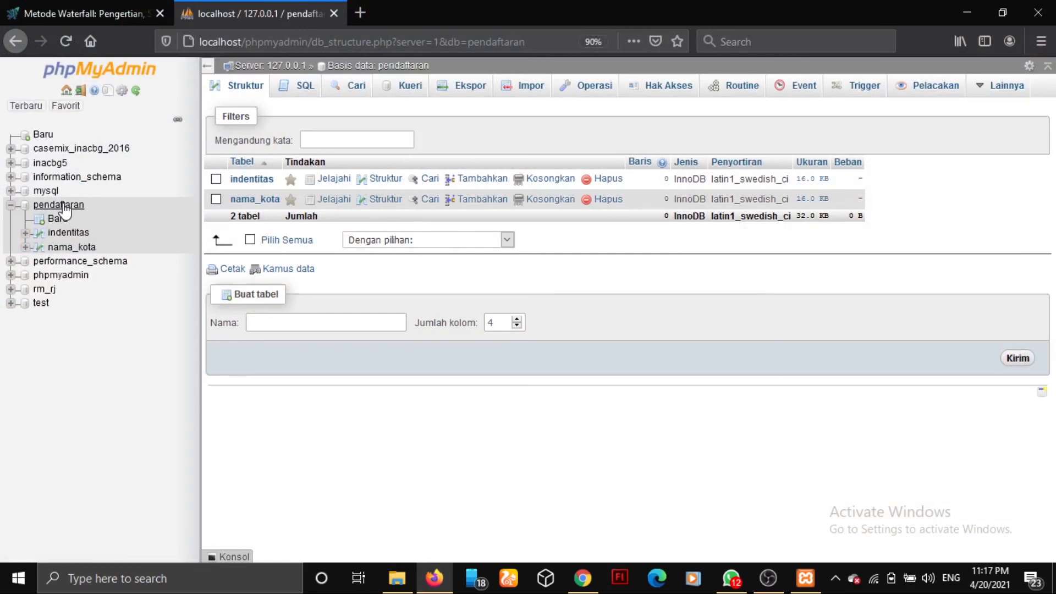
- Look over the server's database list and return to the pendaftaran database's tables
click(50, 136)
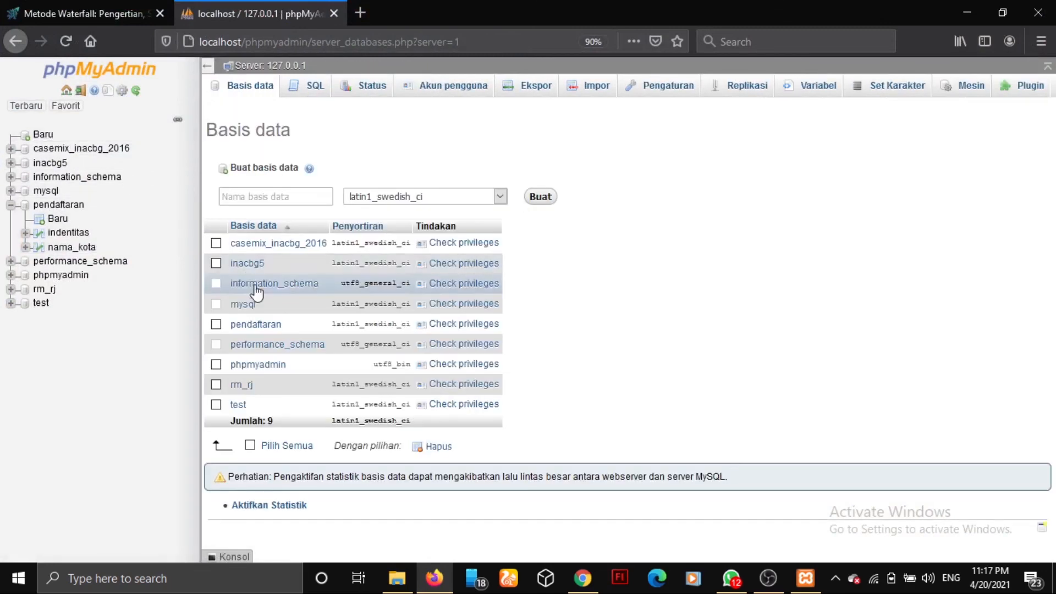
click(216, 324)
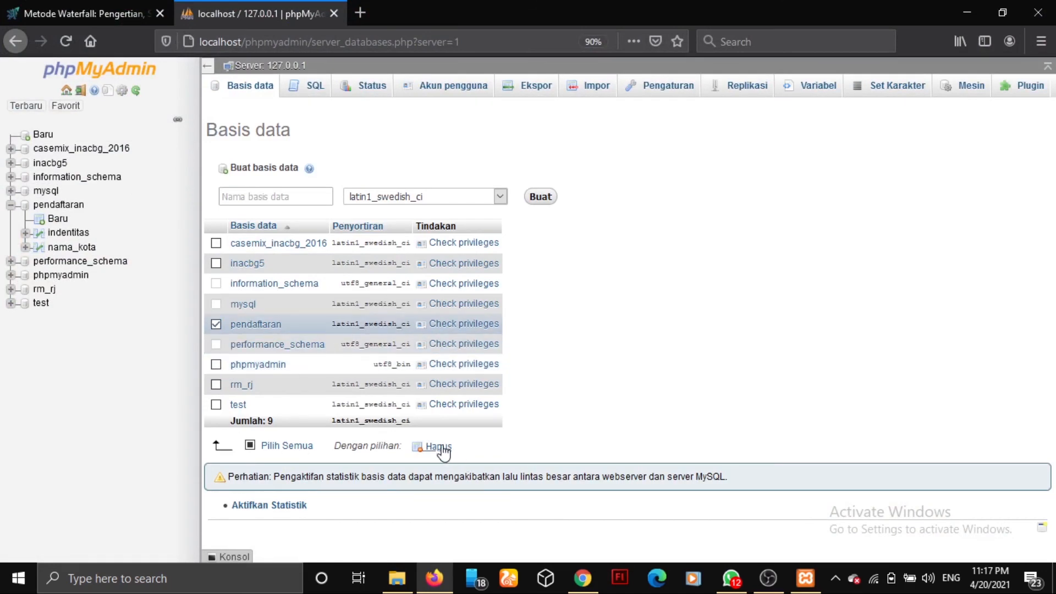
click(220, 322)
click(63, 208)
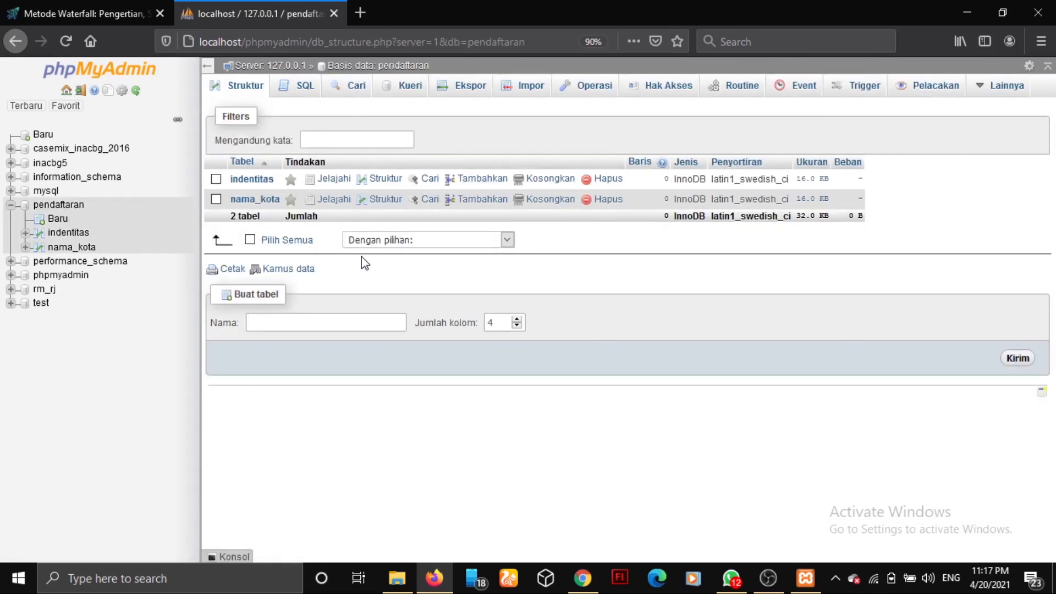
click(56, 207)
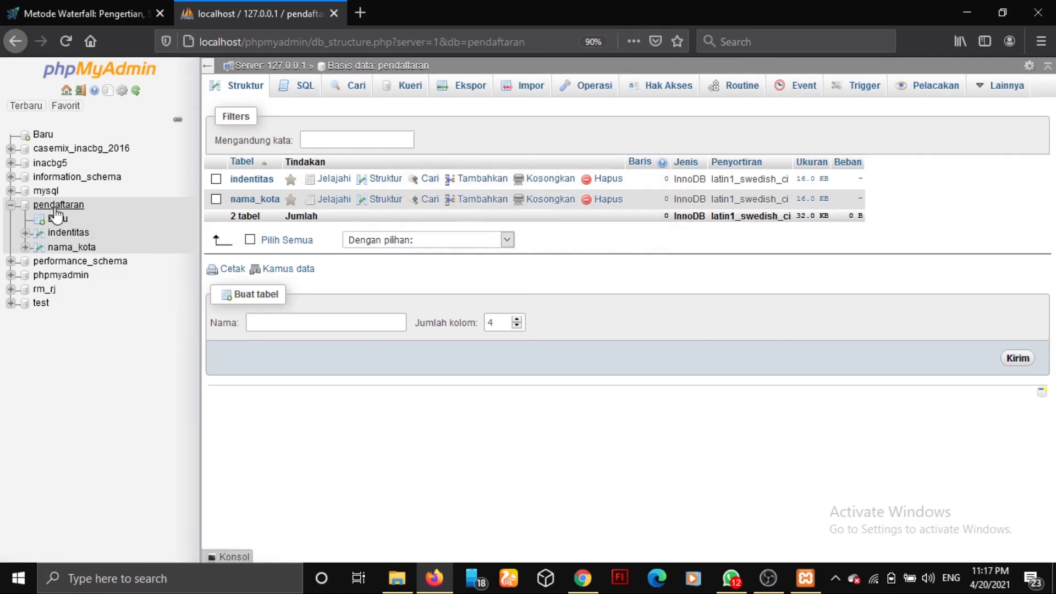